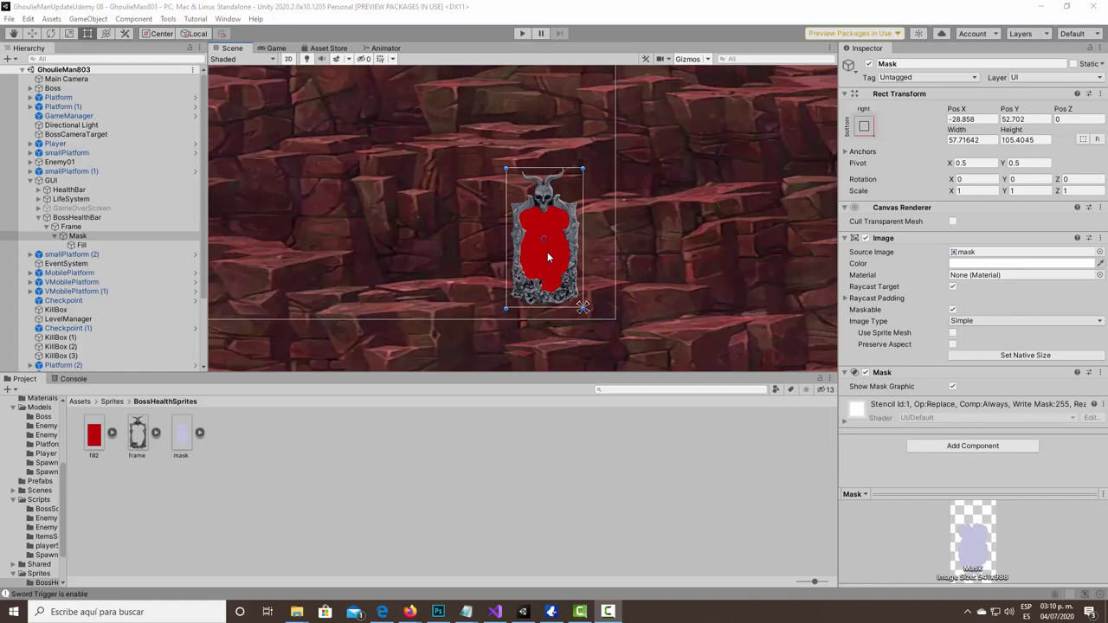
- Select the Fill object under GUI > BossHealthBar > Frame > Mask to show its image settings
left_click(74, 248)
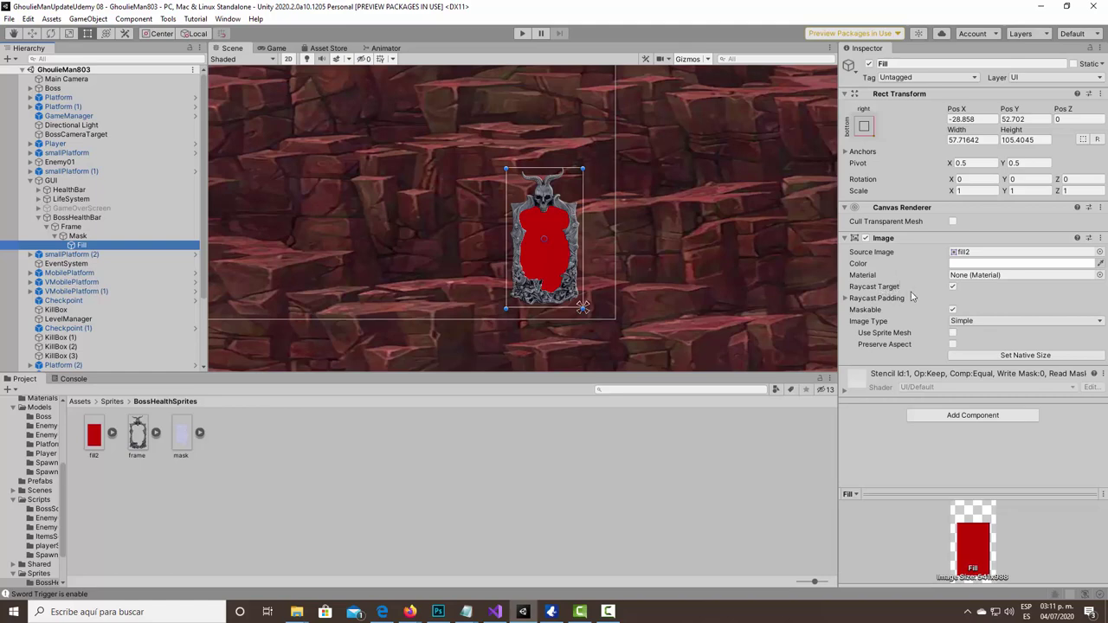
- Set the Fill image to Filled type with Vertical method from the Bottom, keeping Fill Amount at 1
left_click(979, 322)
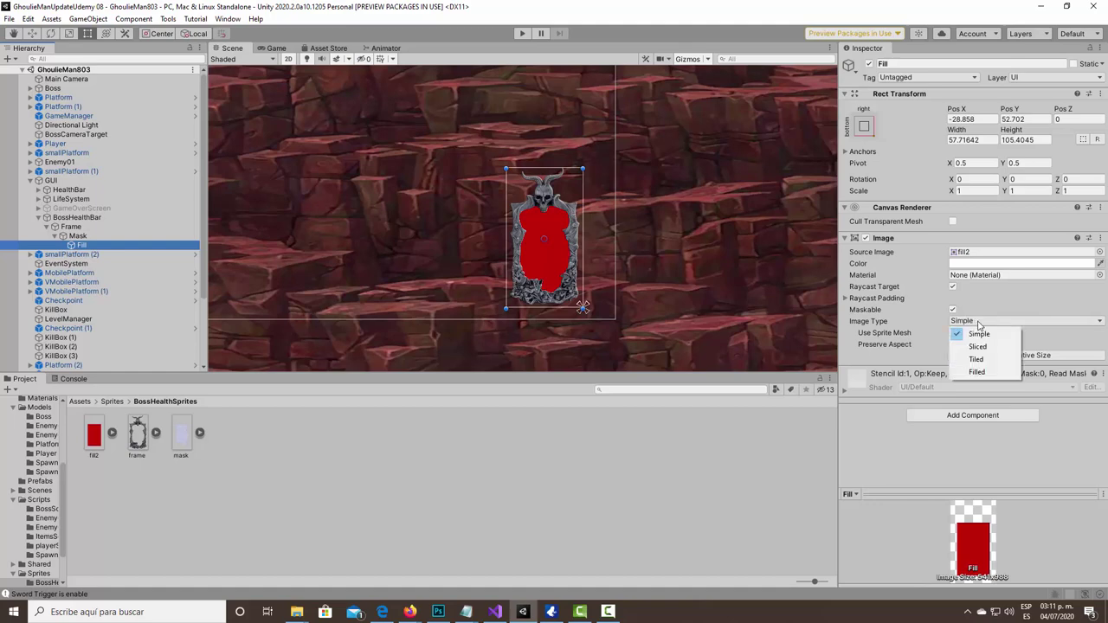
left_click(978, 373)
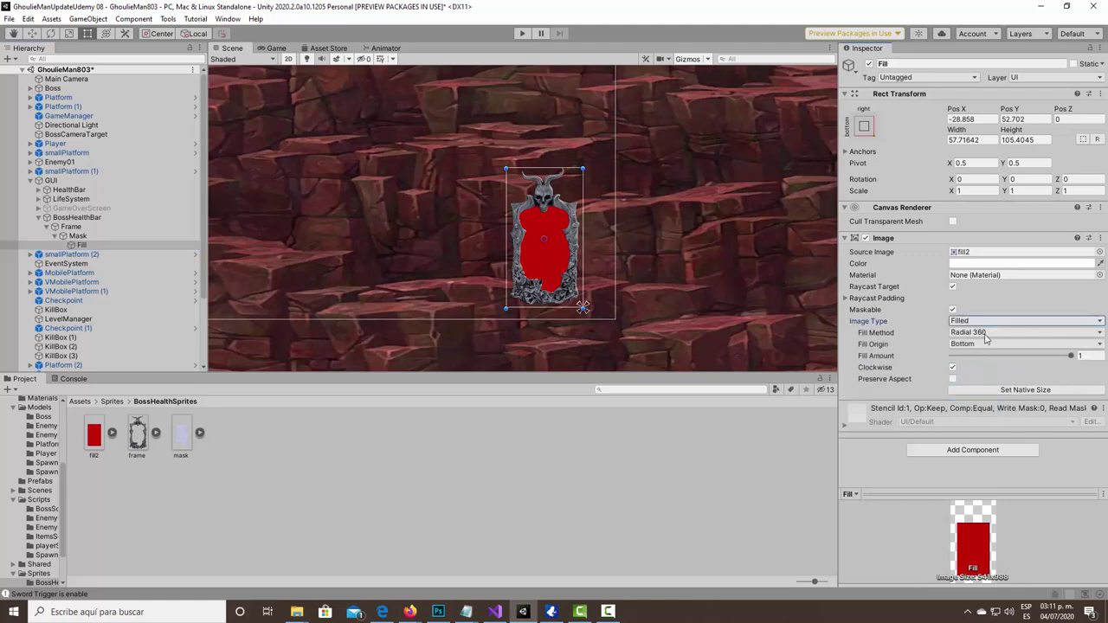
left_click(985, 334)
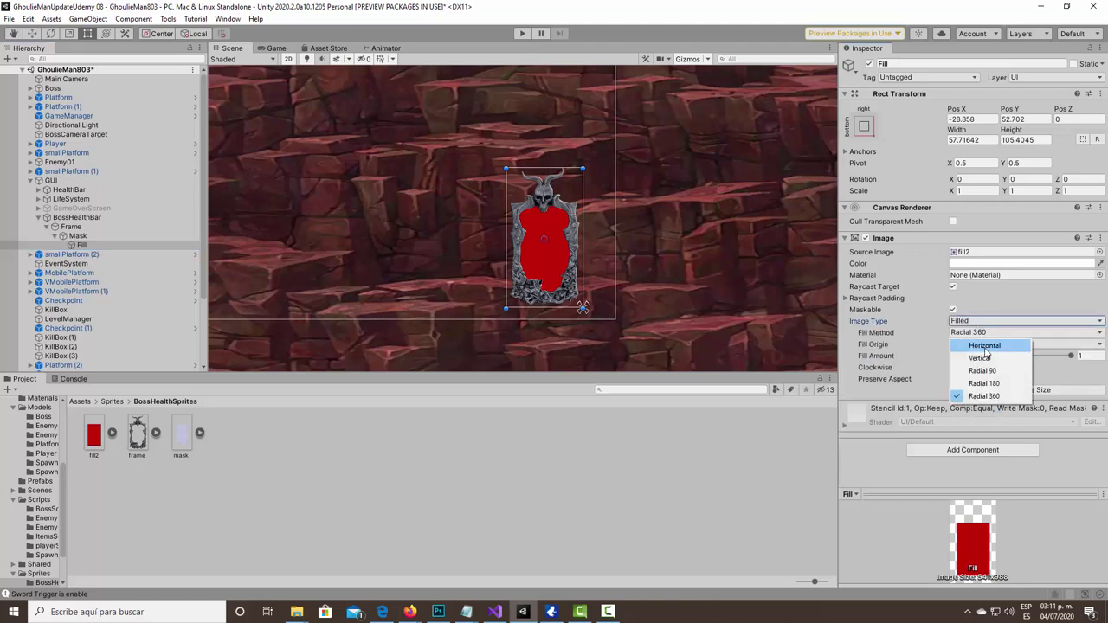
left_click(983, 358)
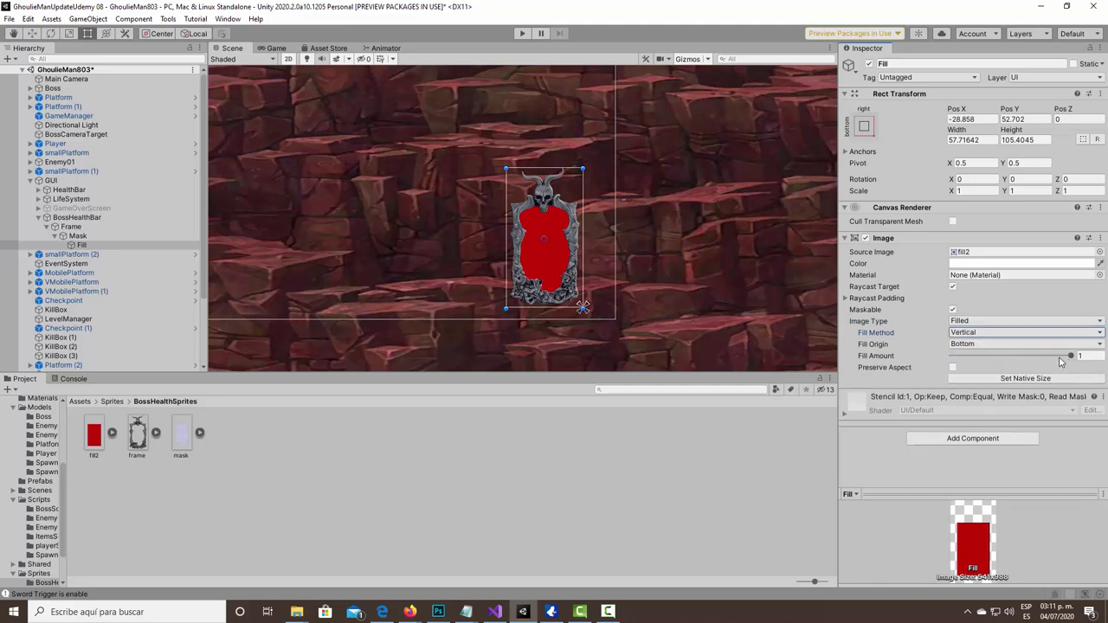
mouse_move(1071, 358)
left_mouse_down()
mouse_move(969, 379)
mouse_move(929, 370)
mouse_move(1073, 355)
left_mouse_up()
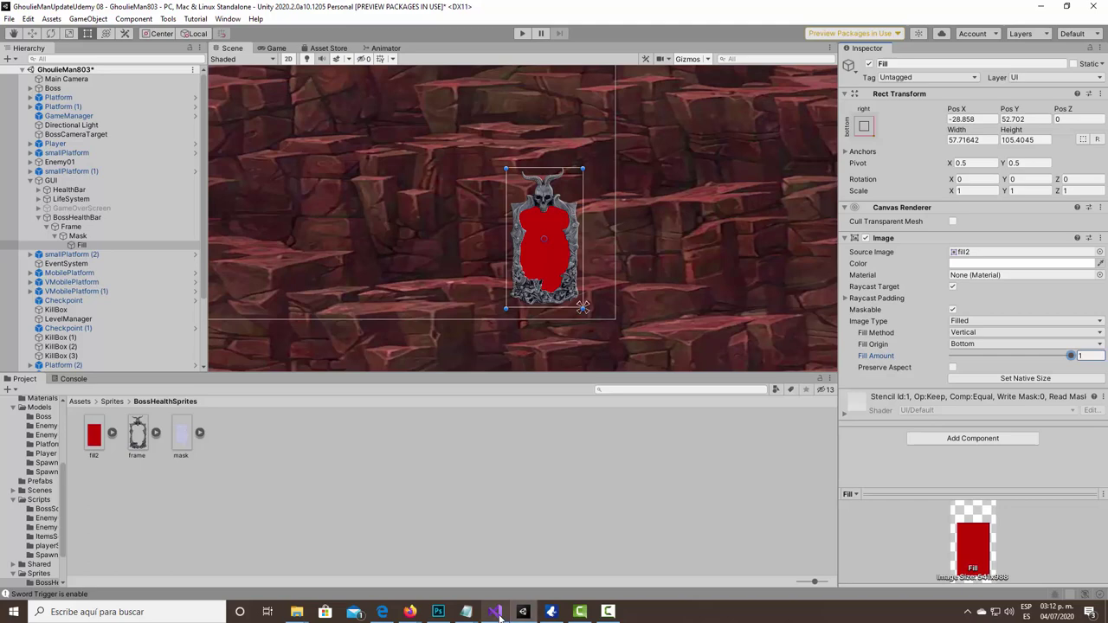
- Browse from Assets into the Scripts > BossScripts folder
left_click(79, 402)
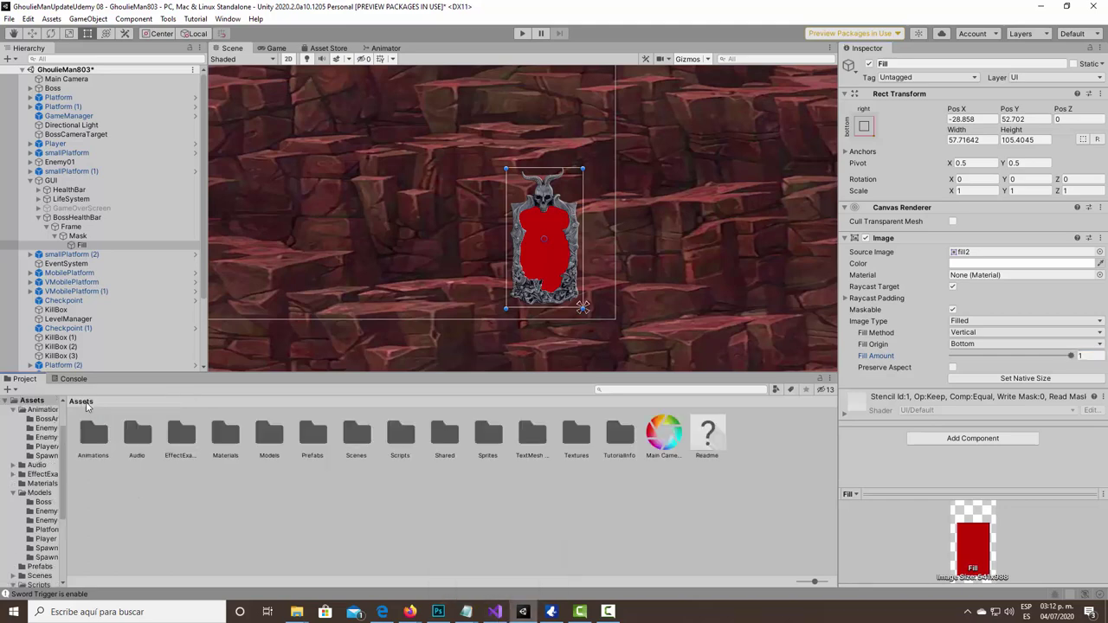
double_click(406, 446)
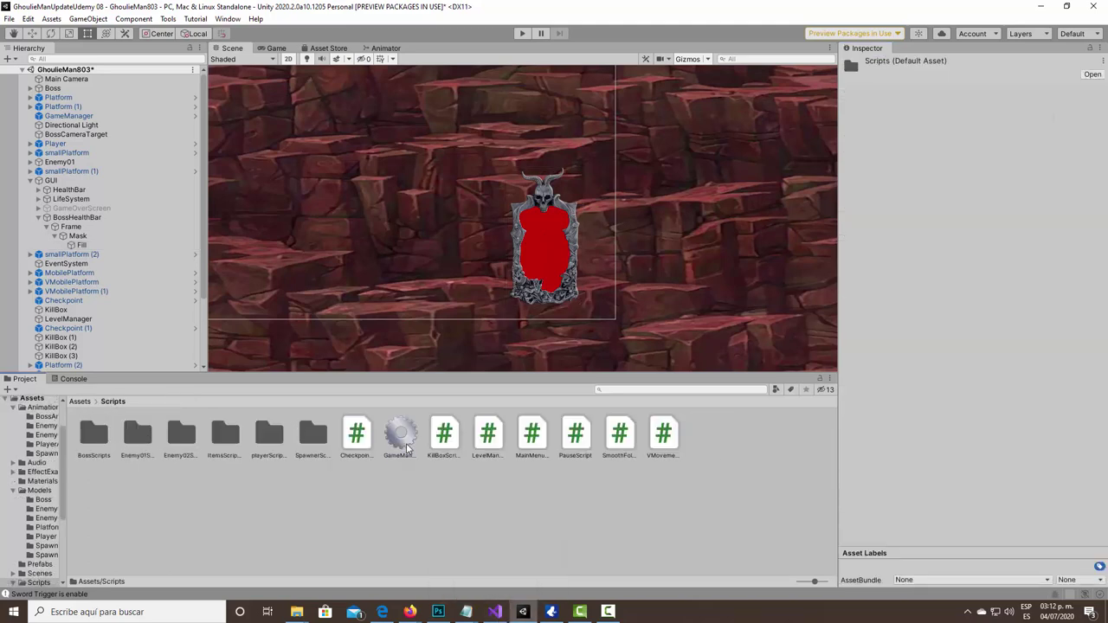
double_click(98, 445)
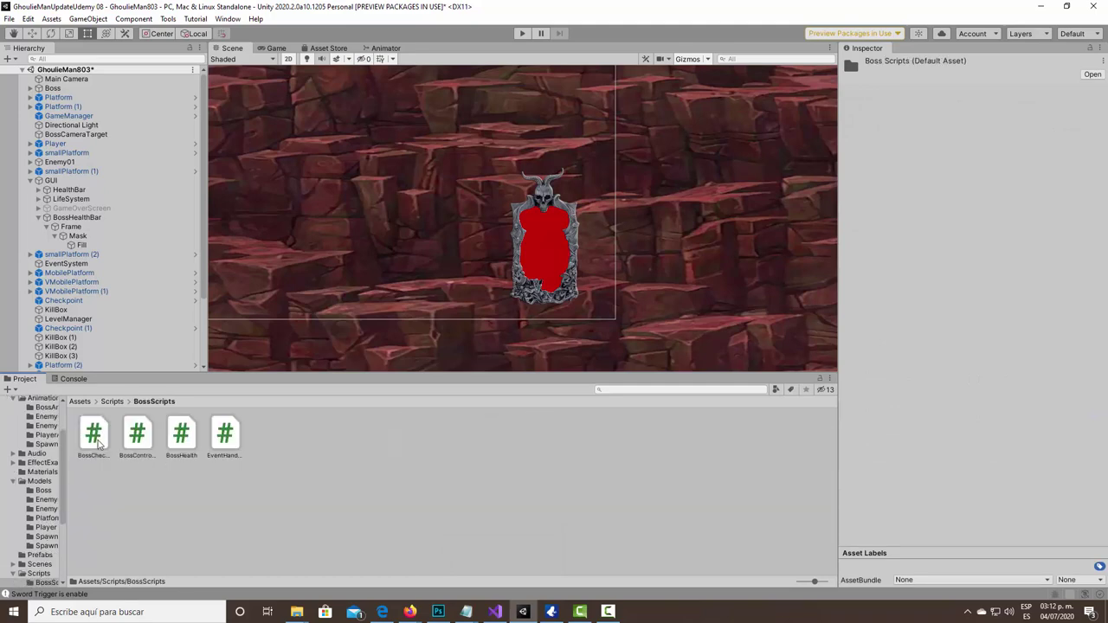
- Create a new C# script named BossHBar in the BossScripts folder
right_click(400, 470)
mouse_move(519, 165)
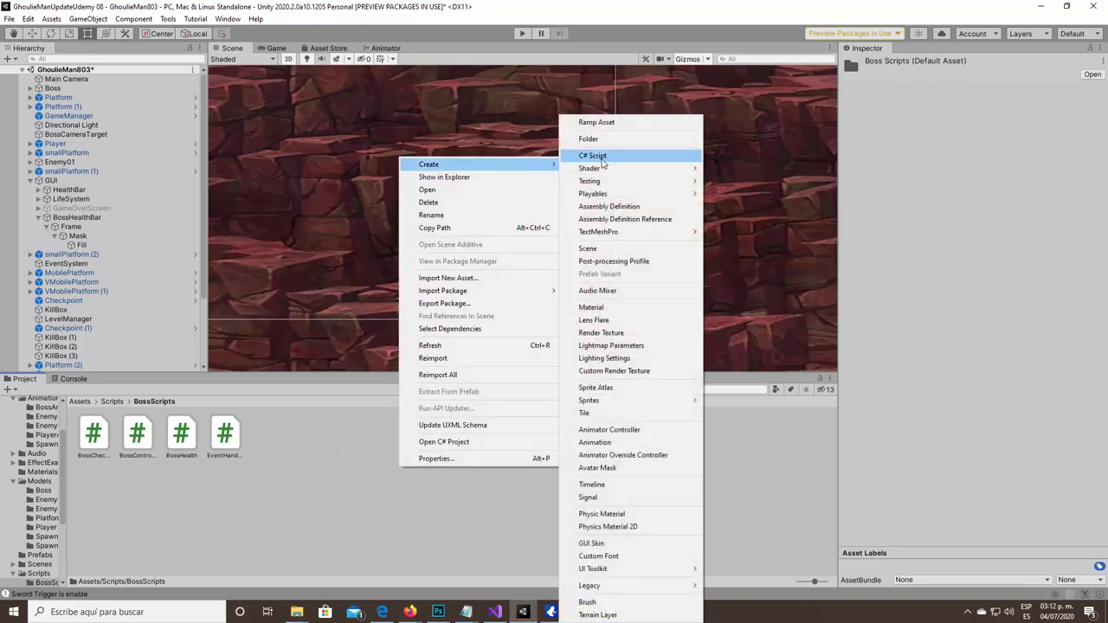
left_click(600, 157)
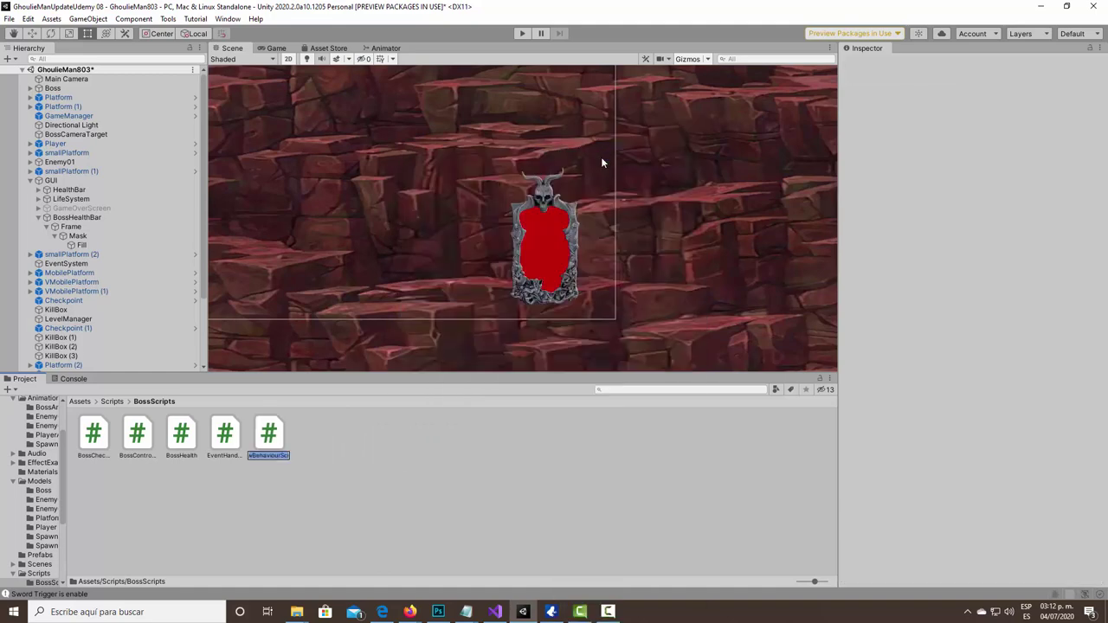
type("BossH")
type("Bar")
key("Return")
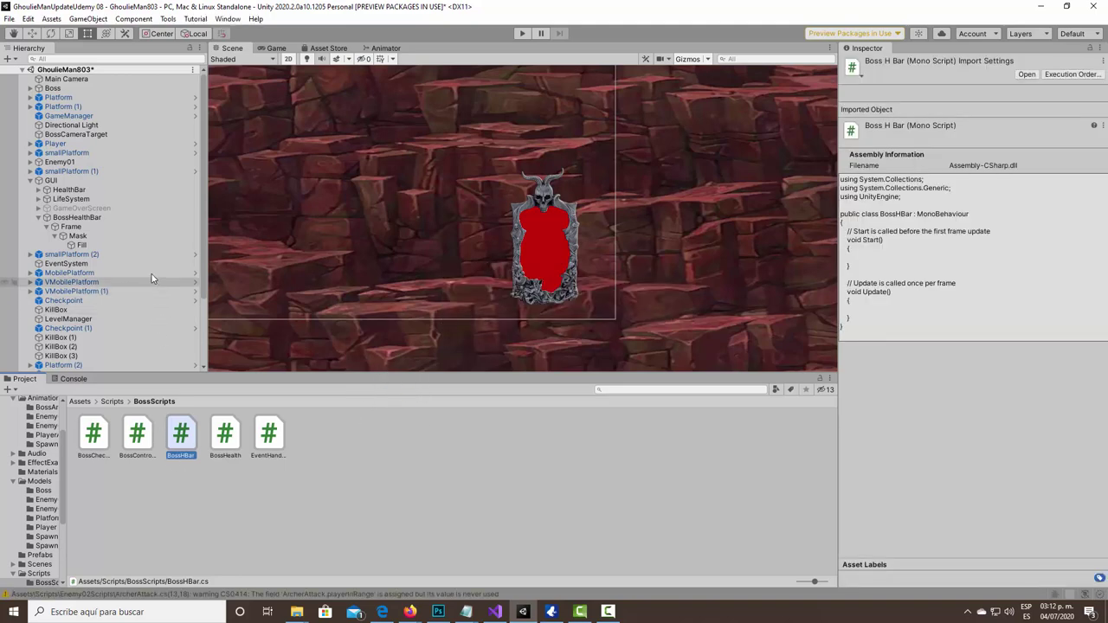
- Add BossHBar as a component on BossHealthBar and open it in Visual Studio, reloading the project files
left_click(88, 218)
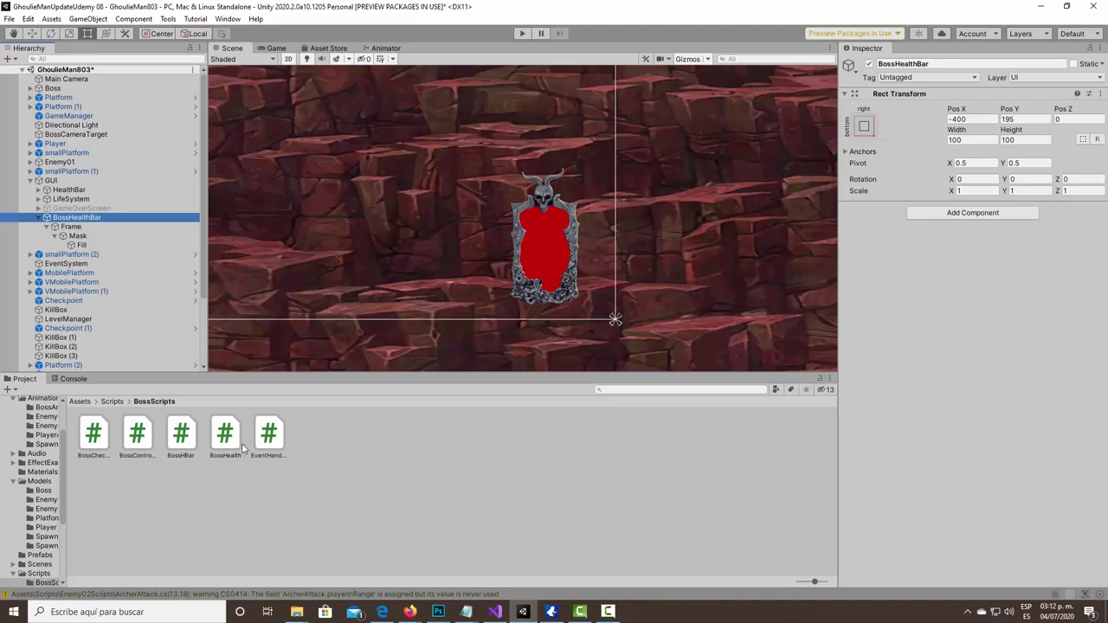
left_click_drag(178, 438, 907, 347)
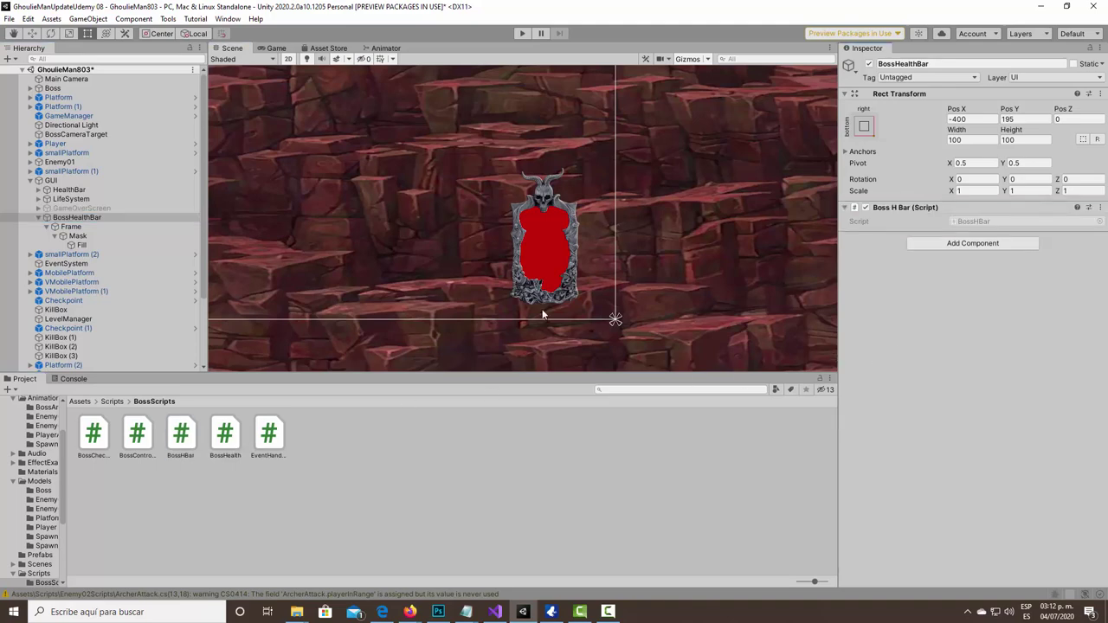
double_click(191, 436)
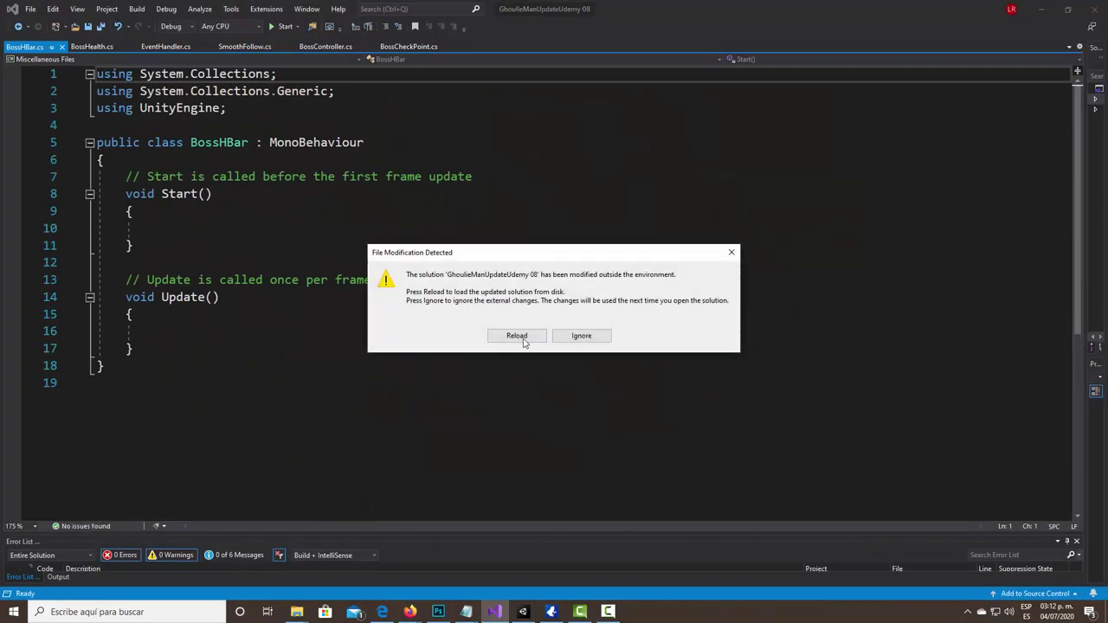
left_click(519, 337)
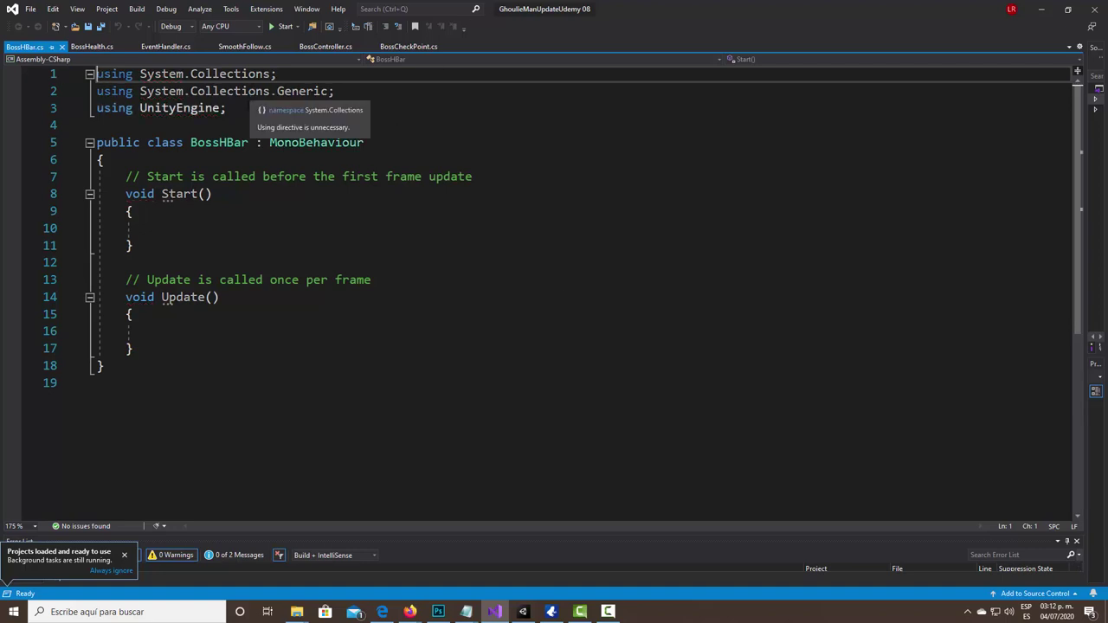
- Add a 'using UnityEngine.UI;' directive to BossHBar.cs
left_click(247, 109)
key("Return")
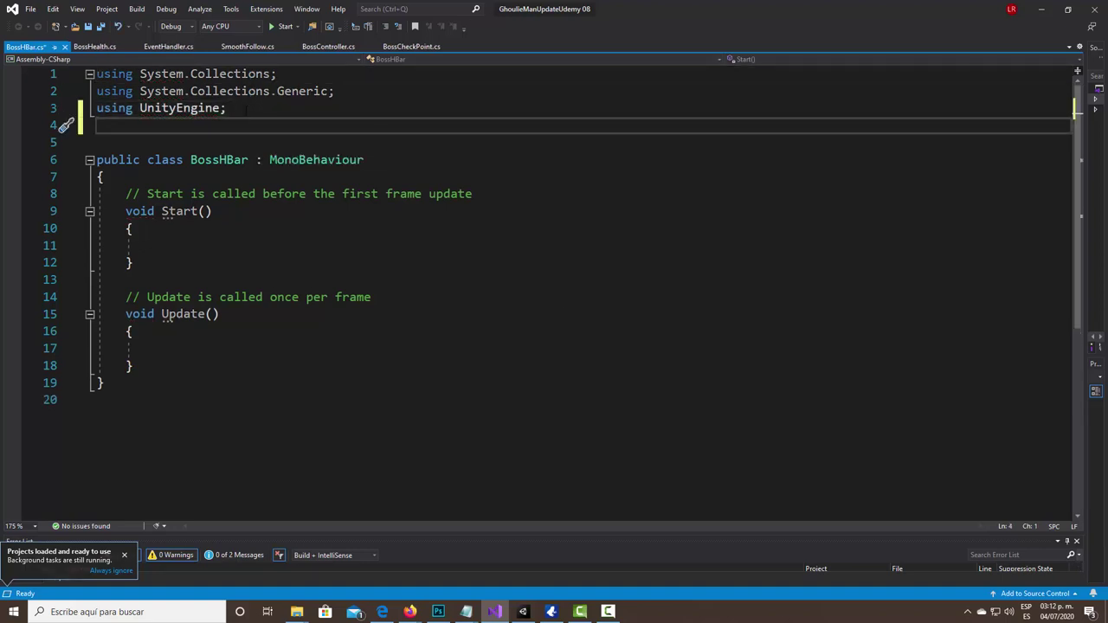
type("using ")
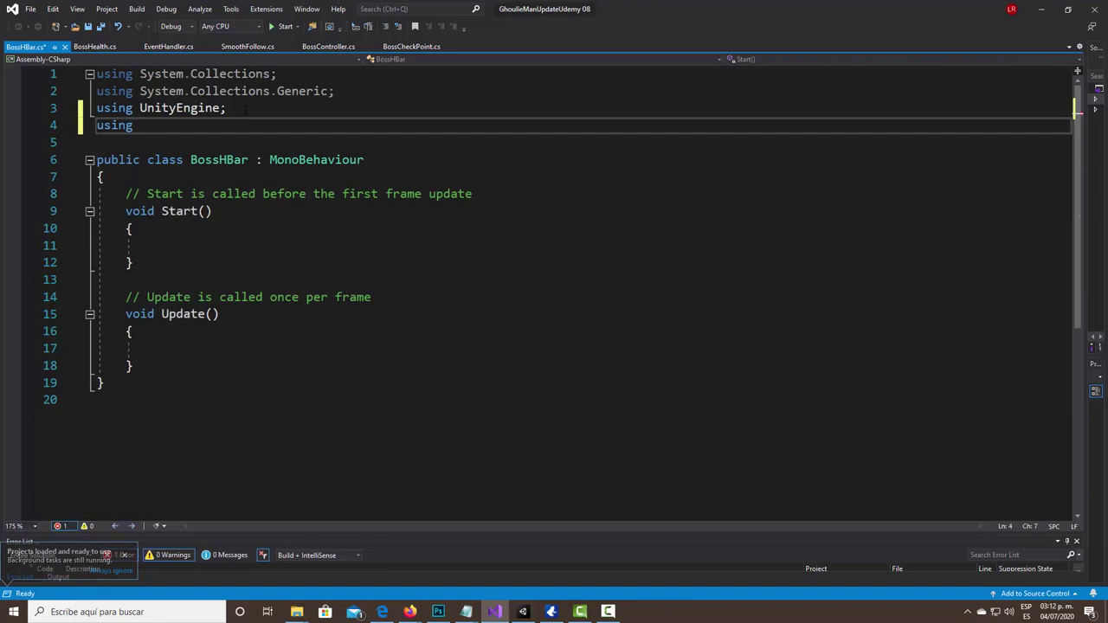
type("UnityEngine")
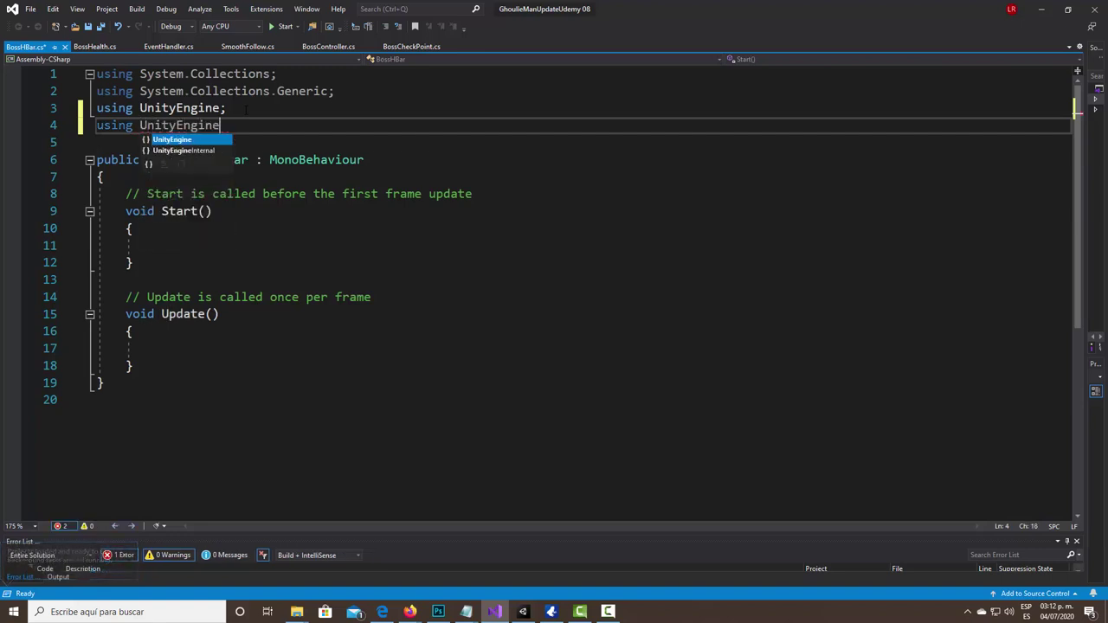
type(".UI;")
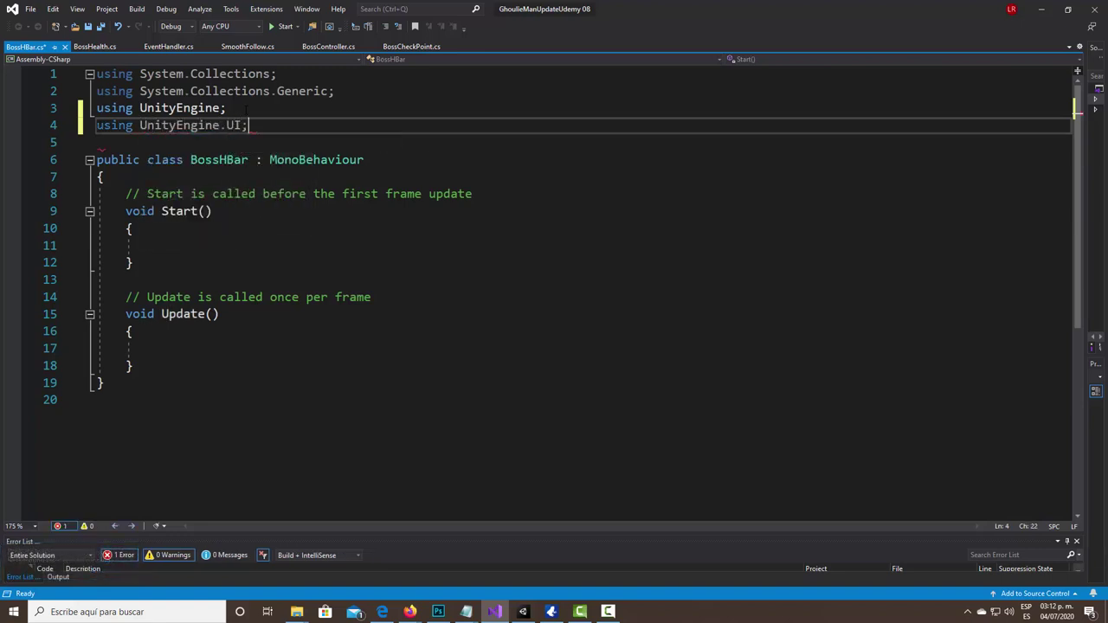
- Declare '[SerializeField] private float fillAmount;' at the top of the class
left_click(201, 176)
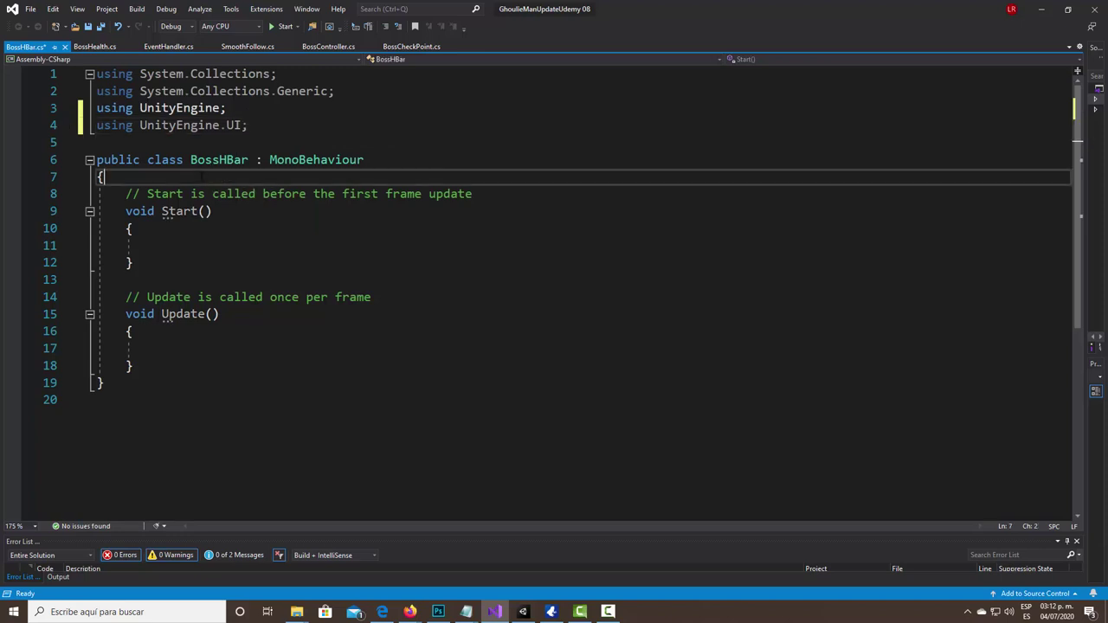
key("Return")
key("Return")
key("Return")
key("Up")
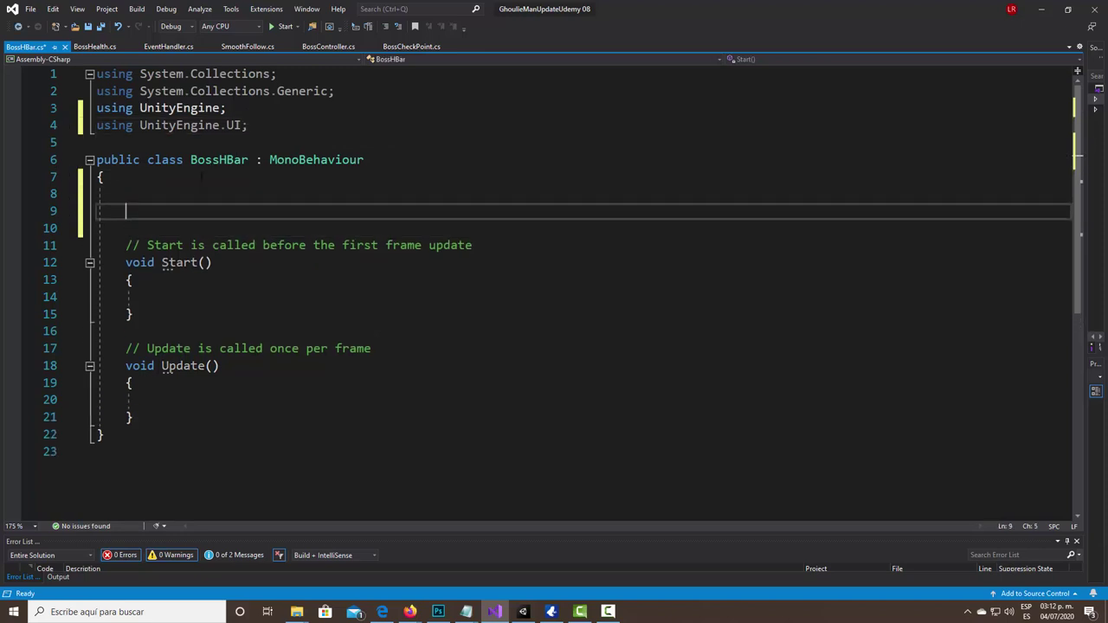
type("[")
type("Seri")
key("Tab")
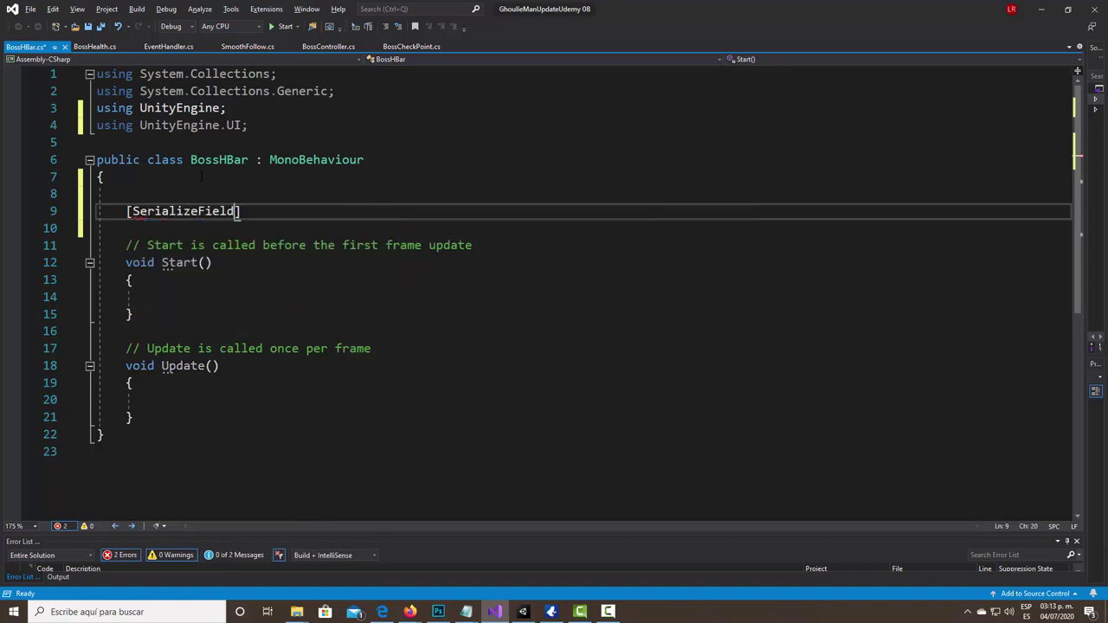
type("] private")
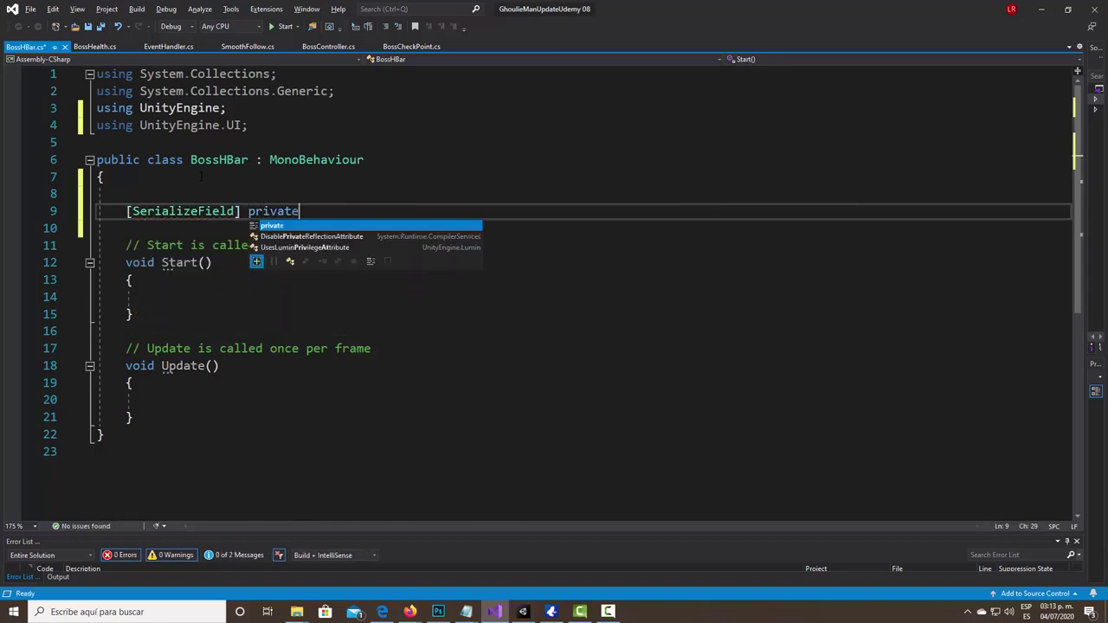
type(" float fi")
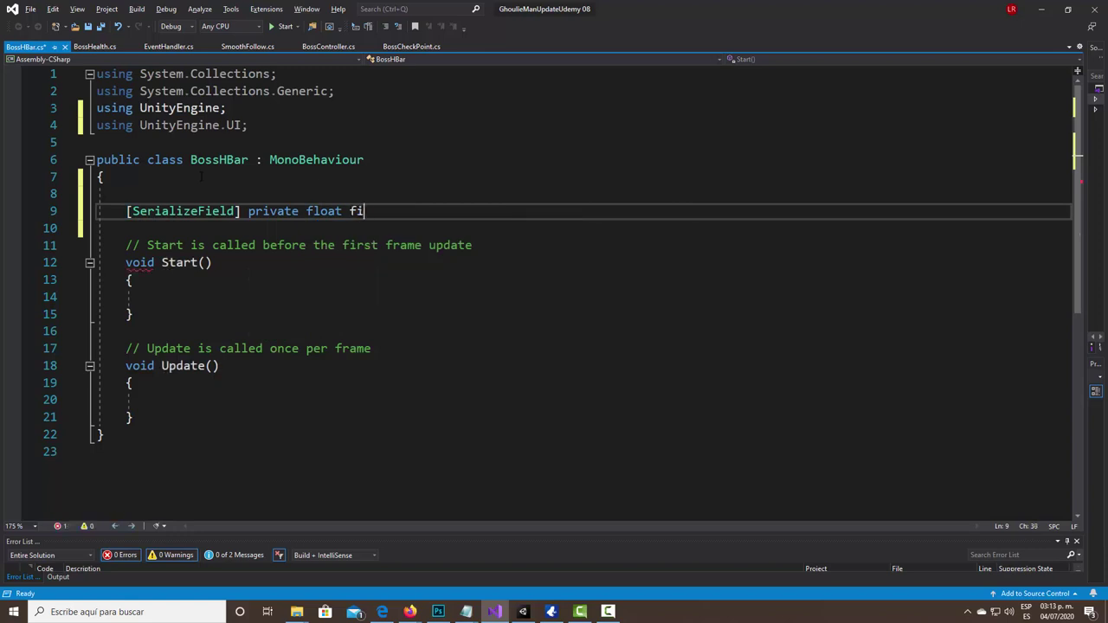
type("llAmount")
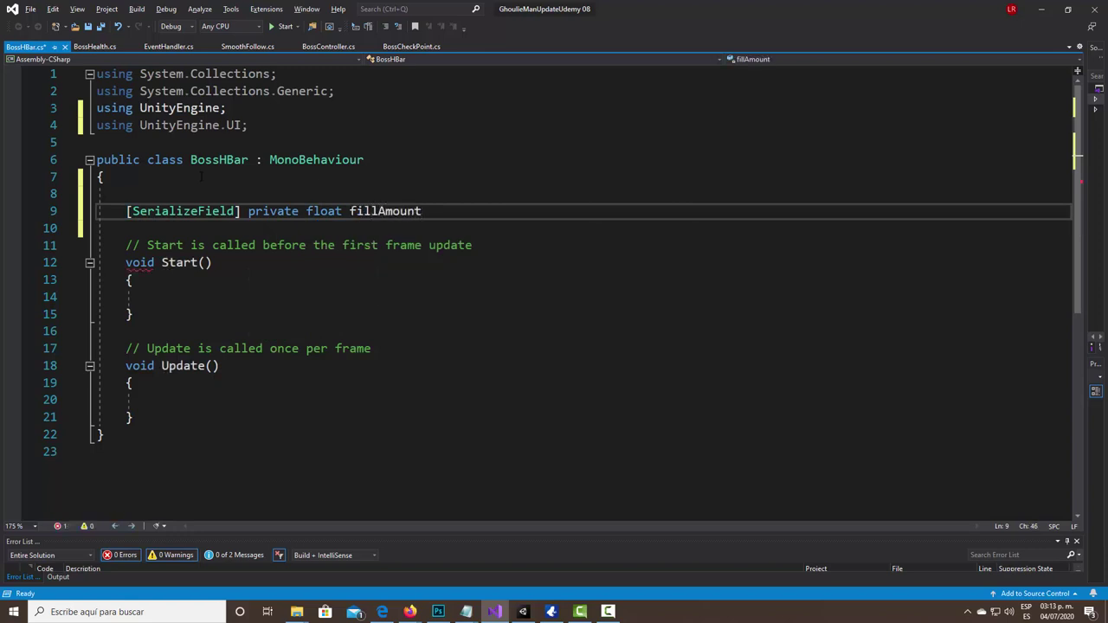
type(";")
key("Return")
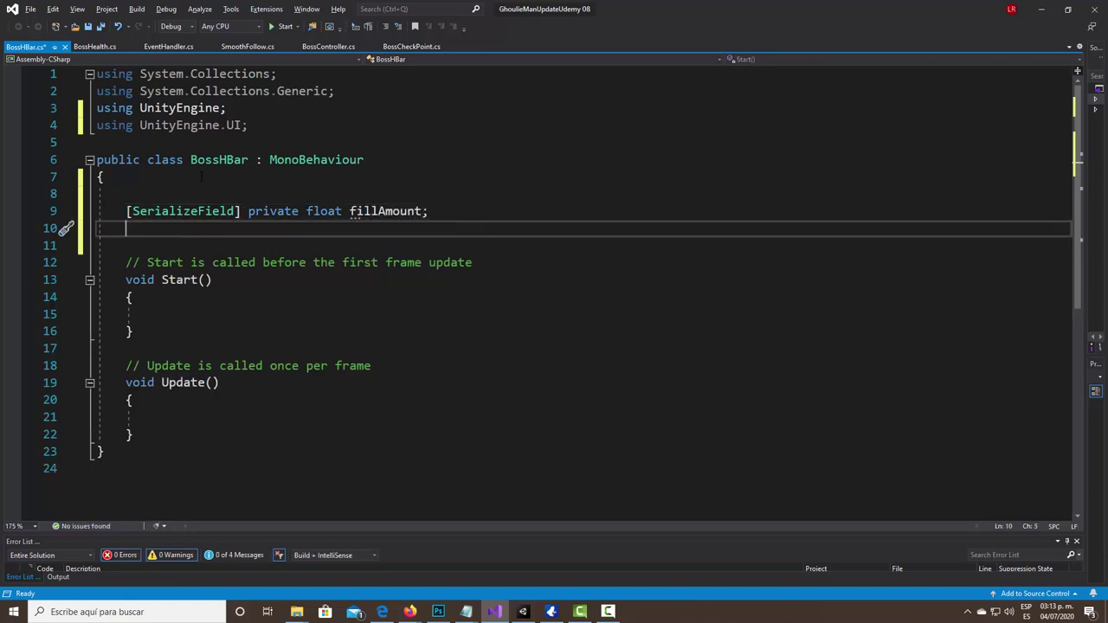
- Declare '[SerializeField] private Image fill;' below the fillAmount field
type("[Ser")
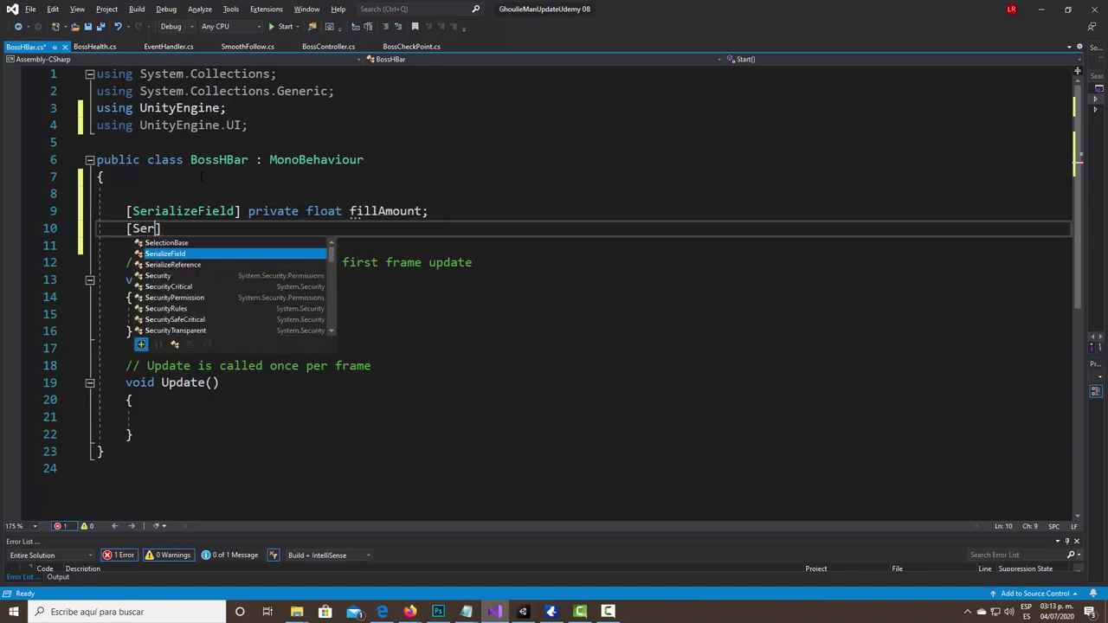
type("i")
key("Tab")
type("]")
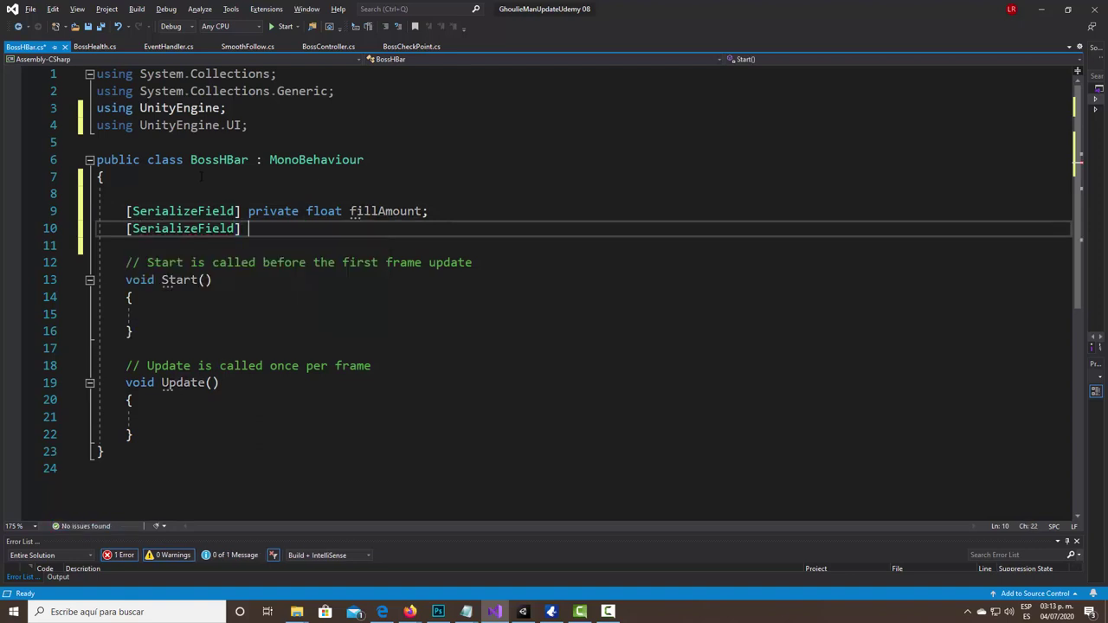
type(" priva")
key("Tab")
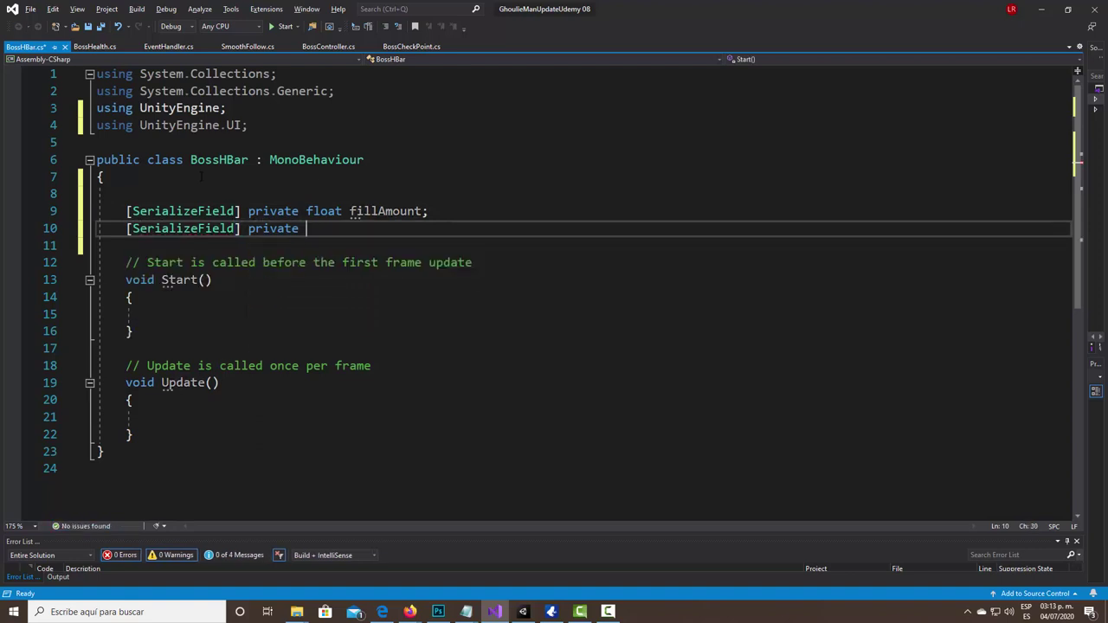
type("Image fill")
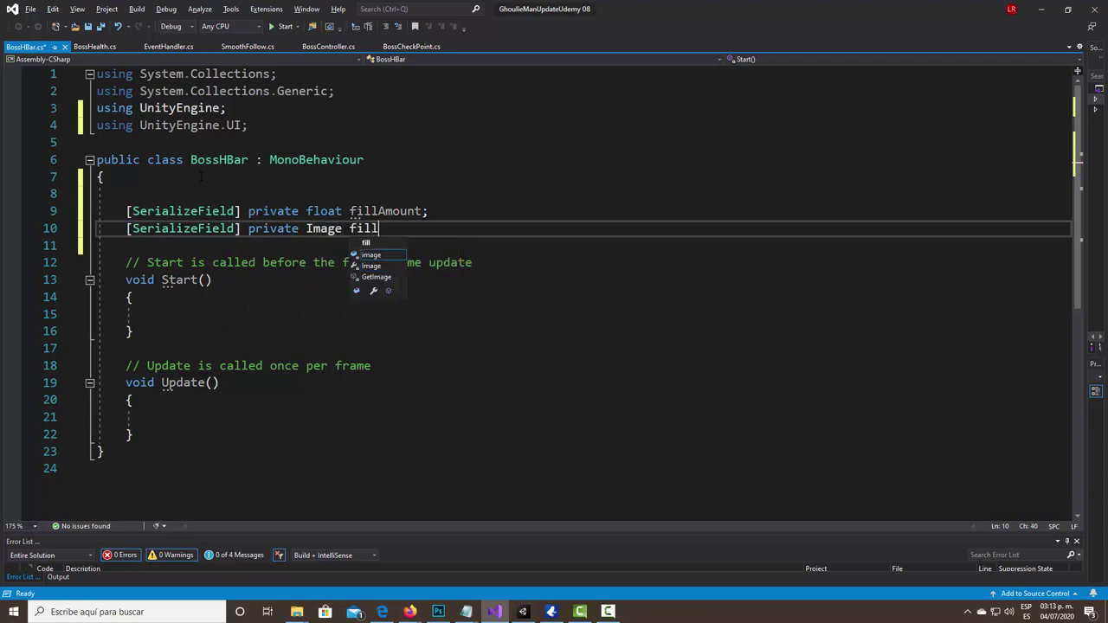
type(";")
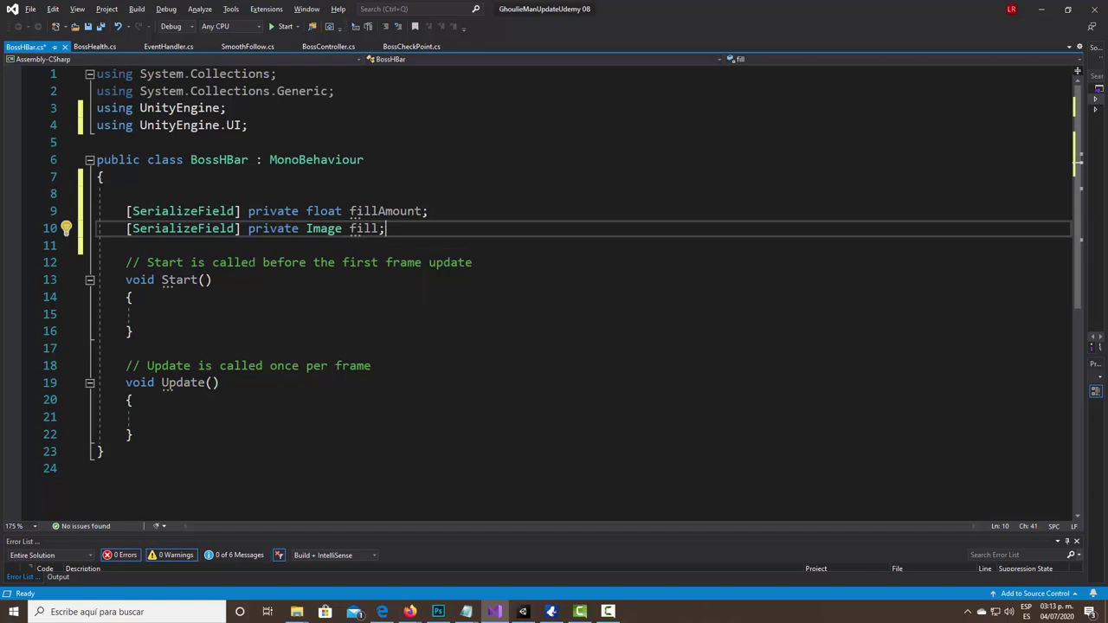
- Write a private HandleBar method that sets fill.fillAmount to fillAmount
left_click(190, 436)
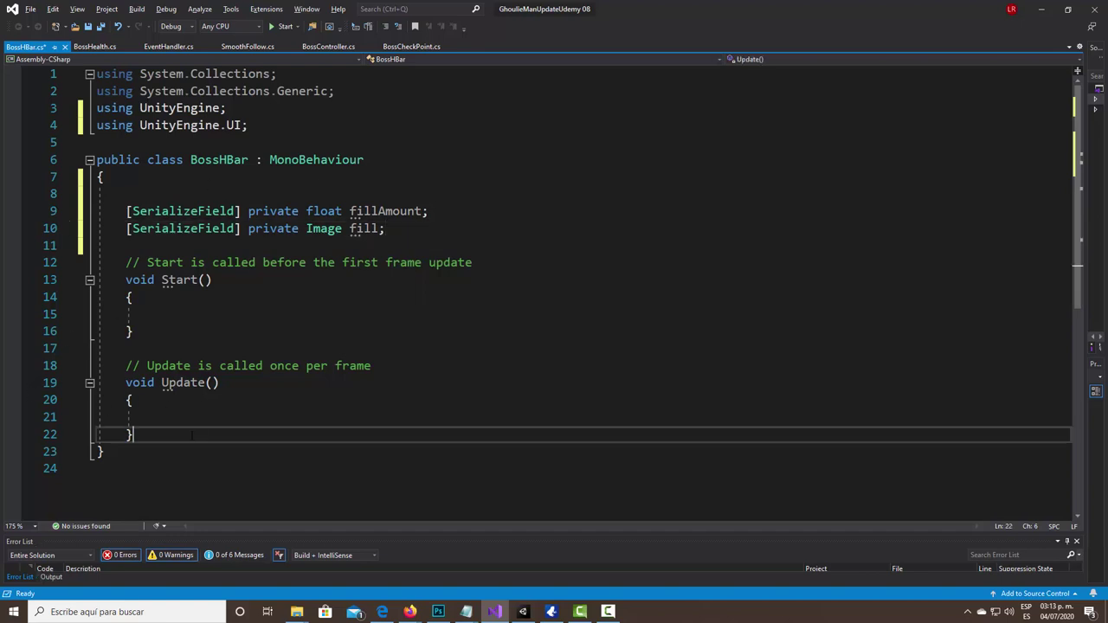
key("Return")
key("Return")
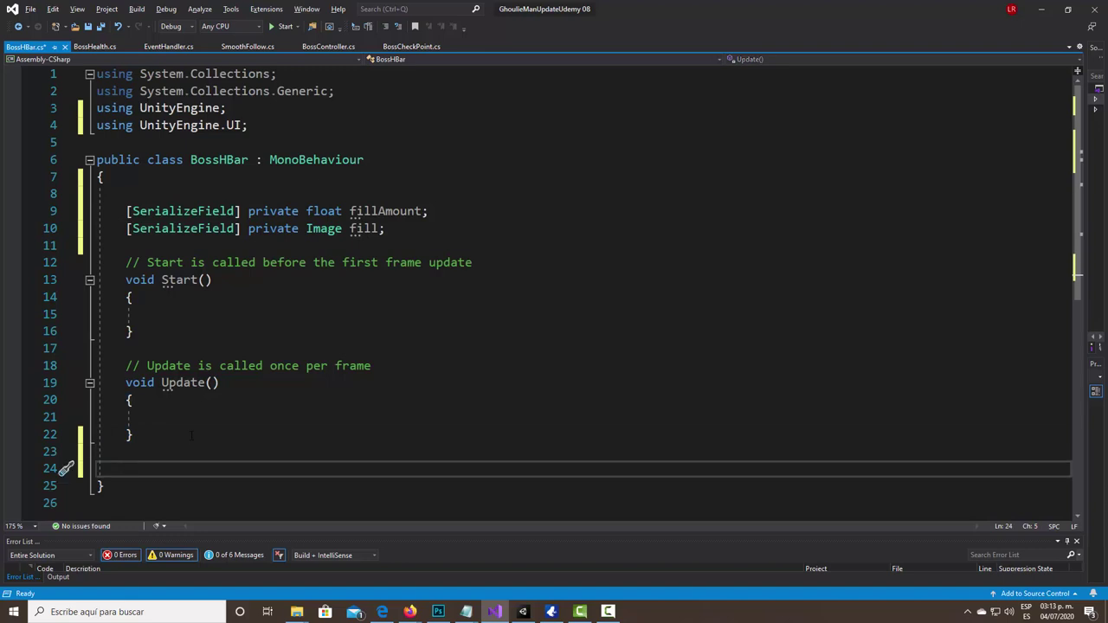
type("pr")
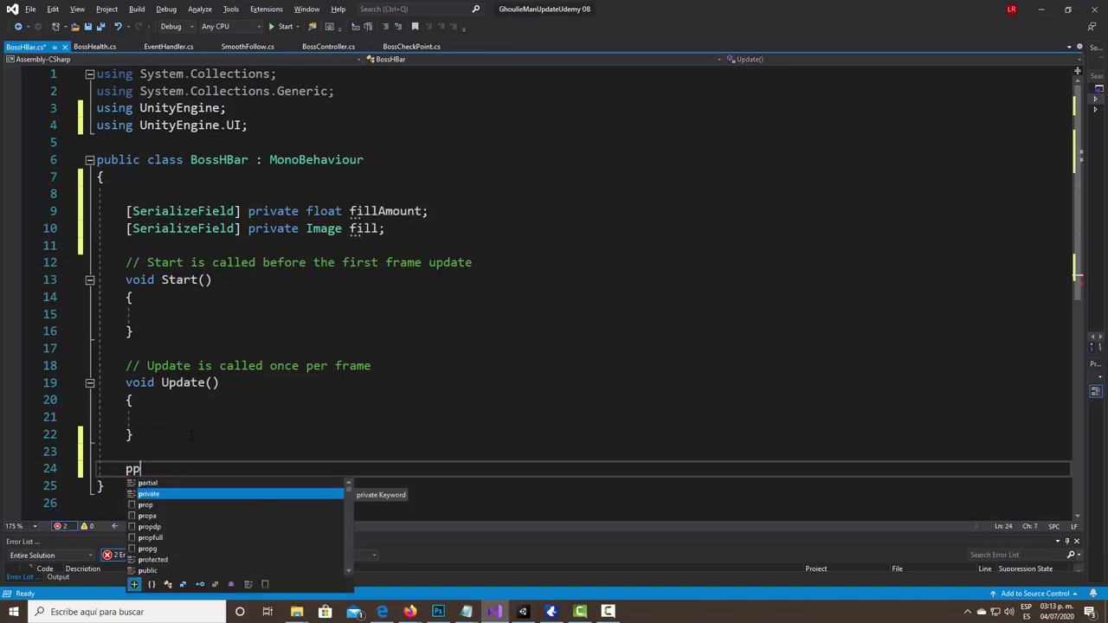
type("ivate ")
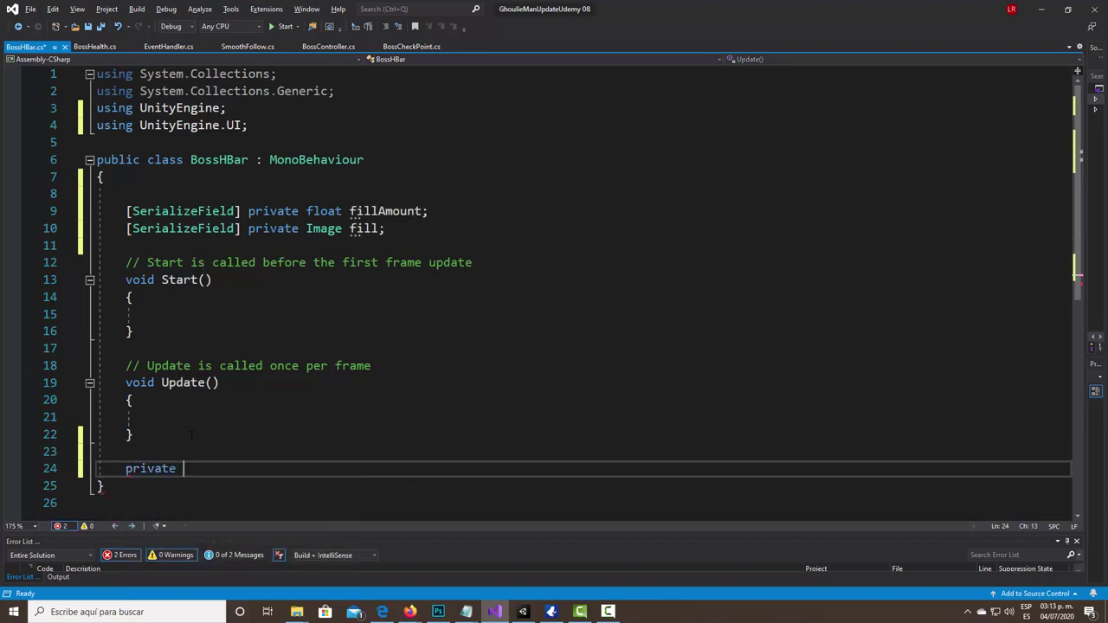
type("void H")
type("andleBar")
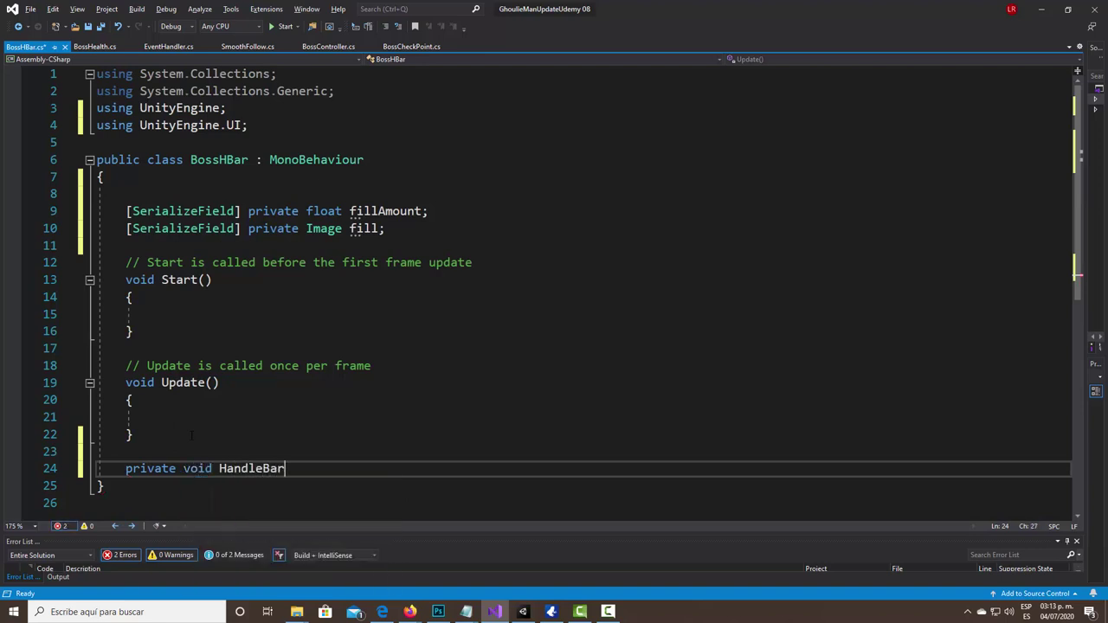
type("() ")
type("{")
key("Return")
scroll(548, 211, "down", 3)
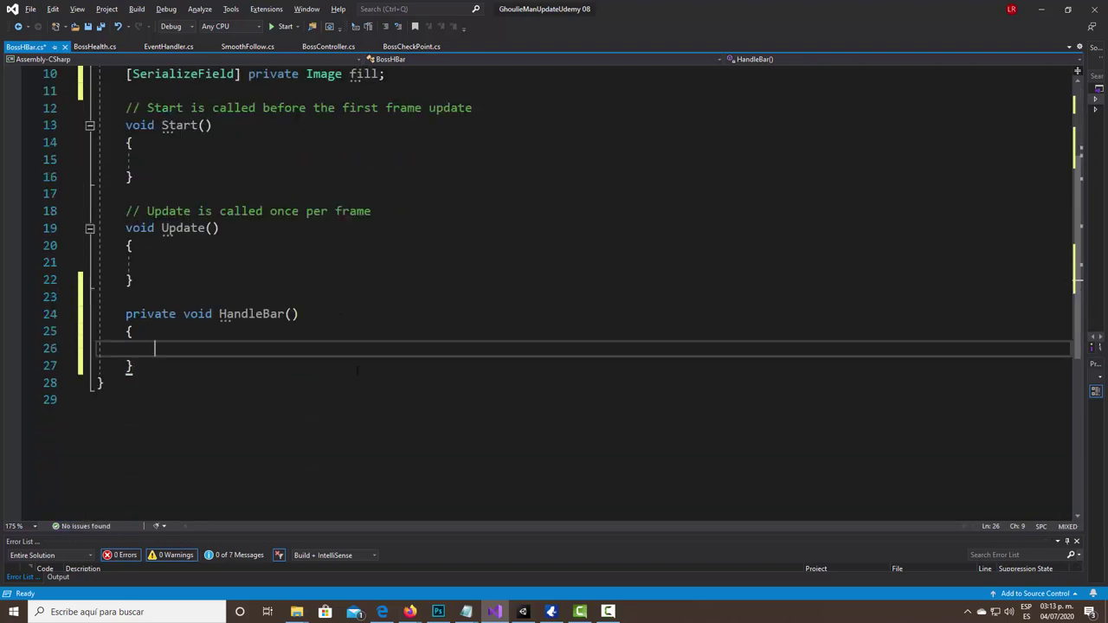
type("fill")
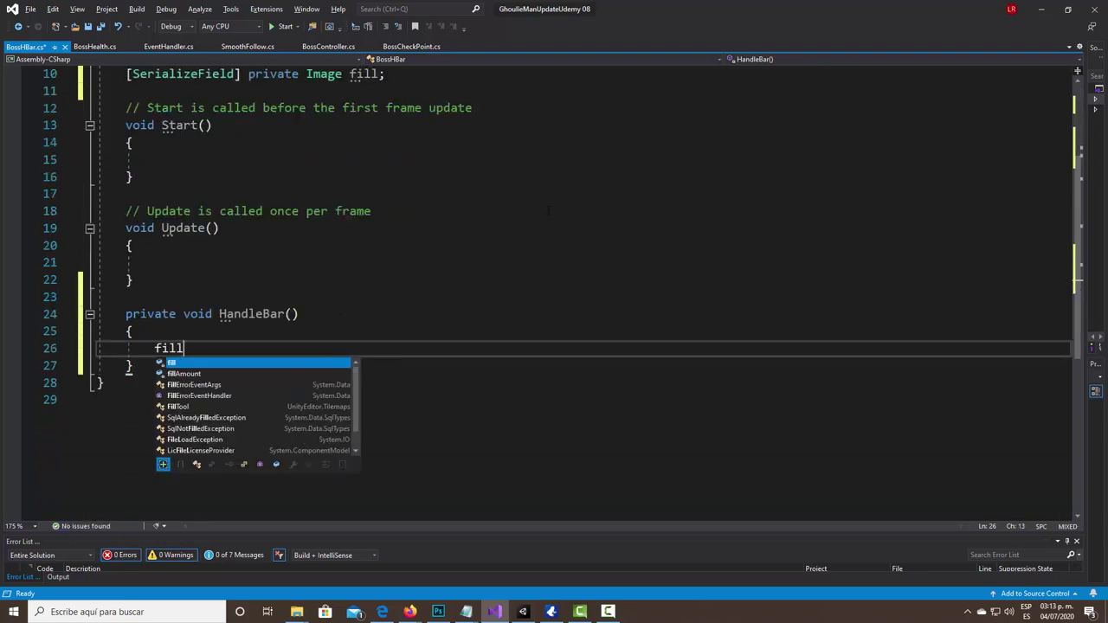
type(".fill")
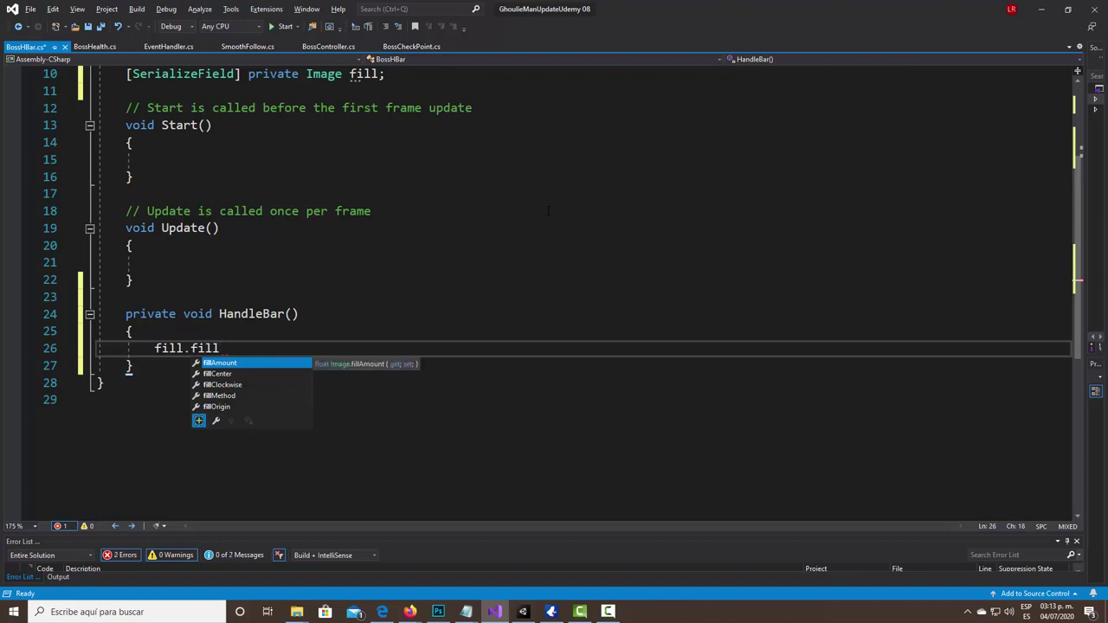
key("Tab")
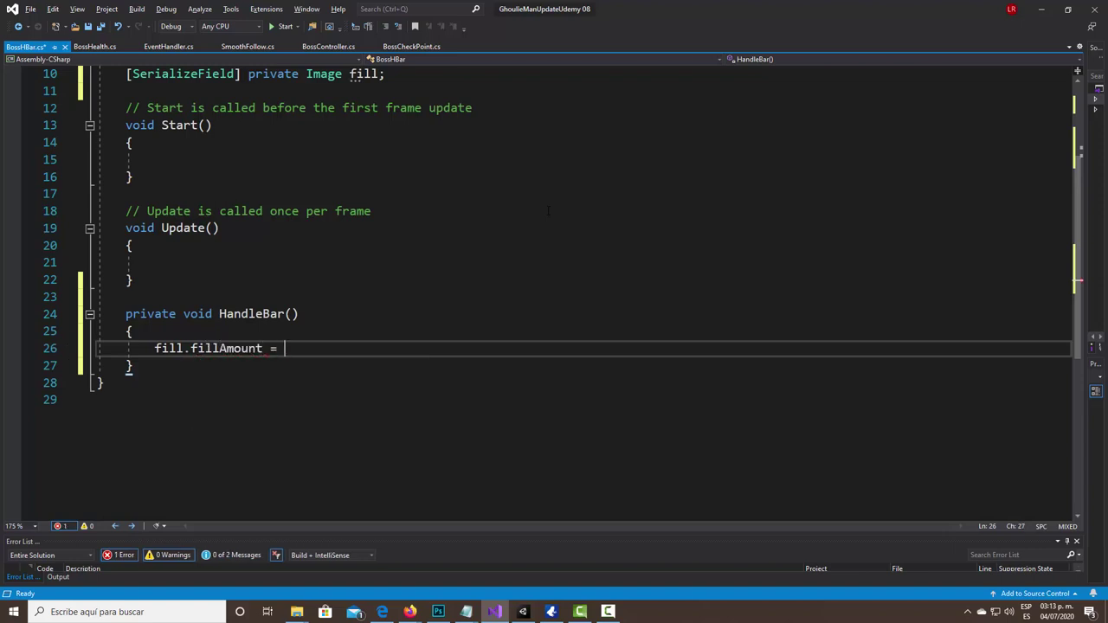
type("fillAm")
type("ount;")
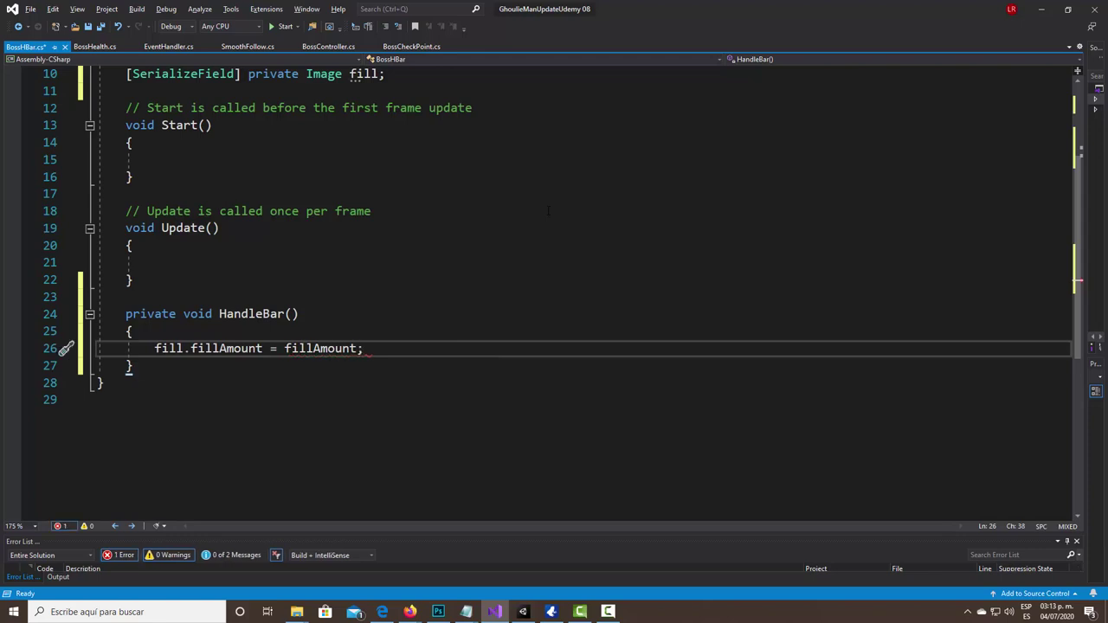
- Call HandleBar() inside Update and save the script
left_click(316, 263)
type("H")
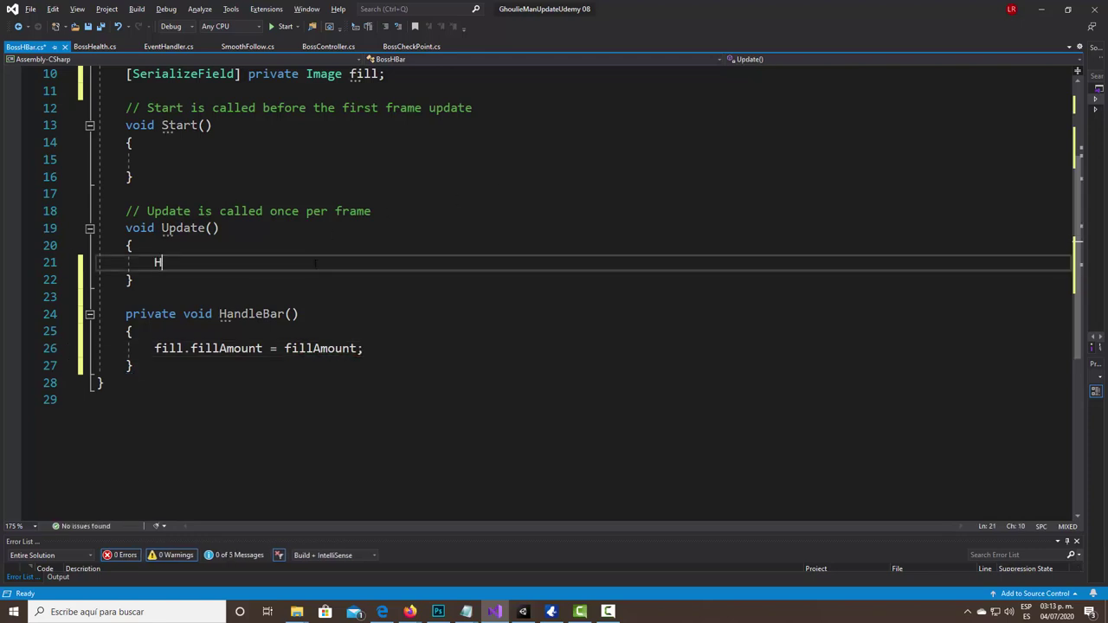
type("an")
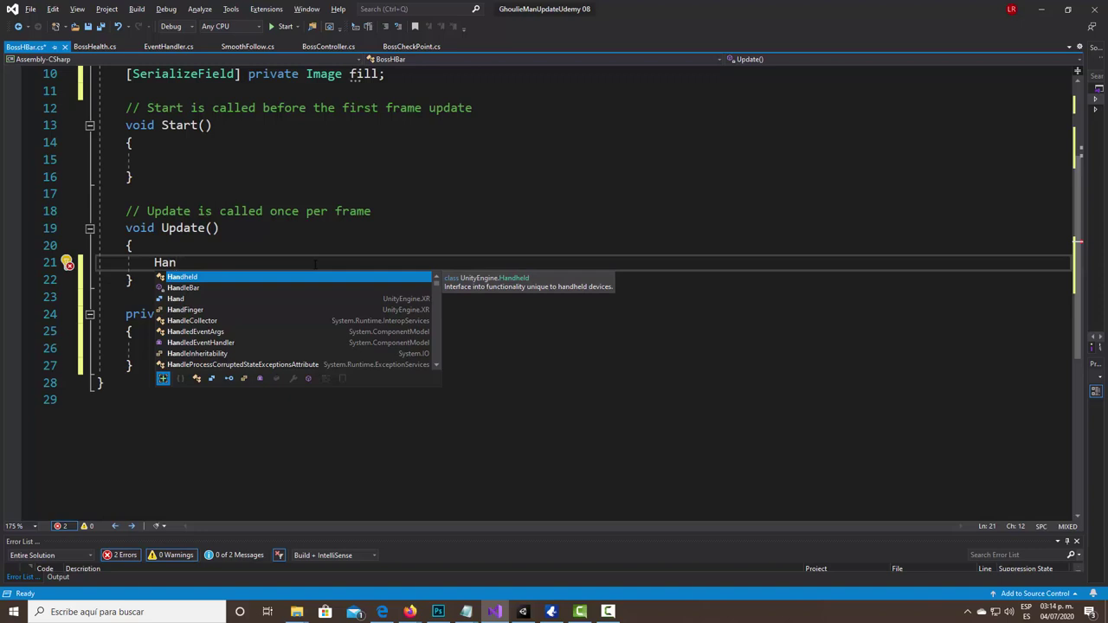
type("d")
key("Tab")
type("(")
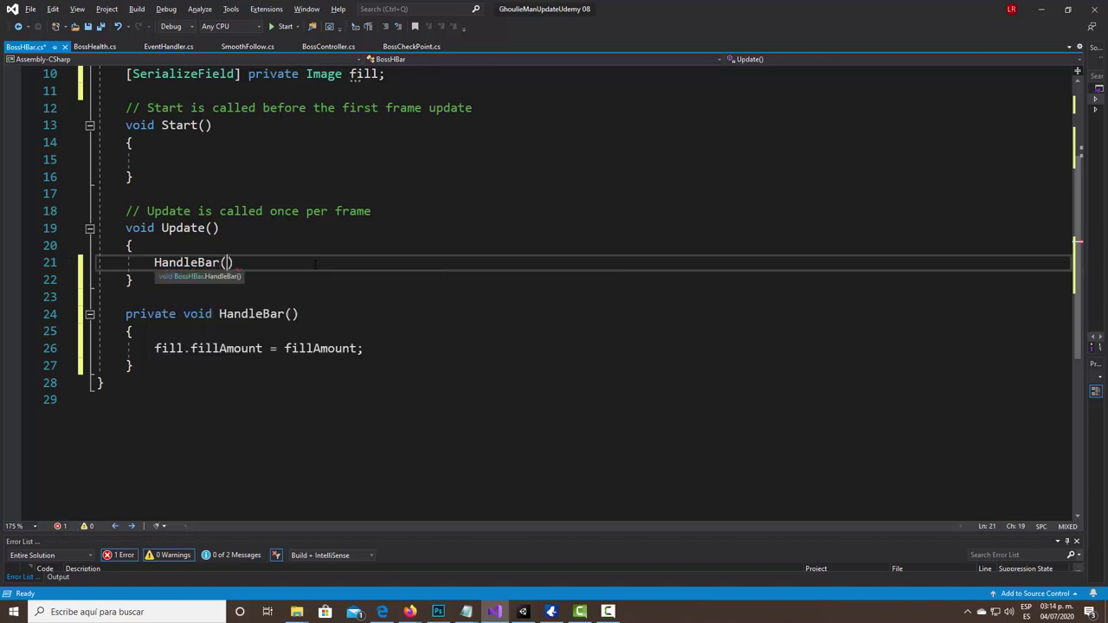
type(");")
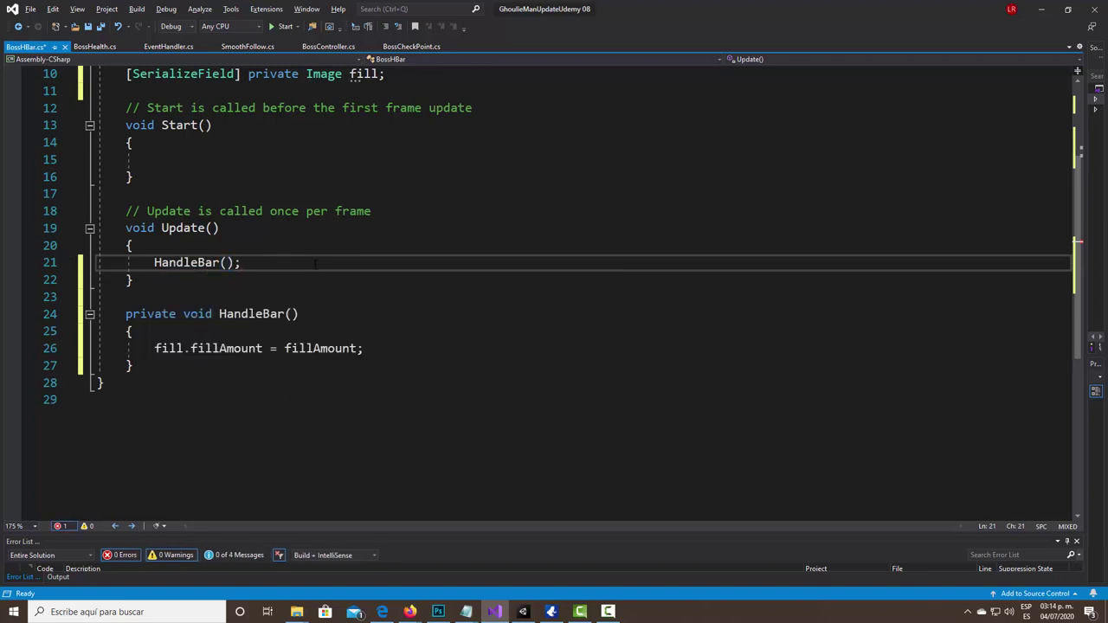
key("ctrl+s")
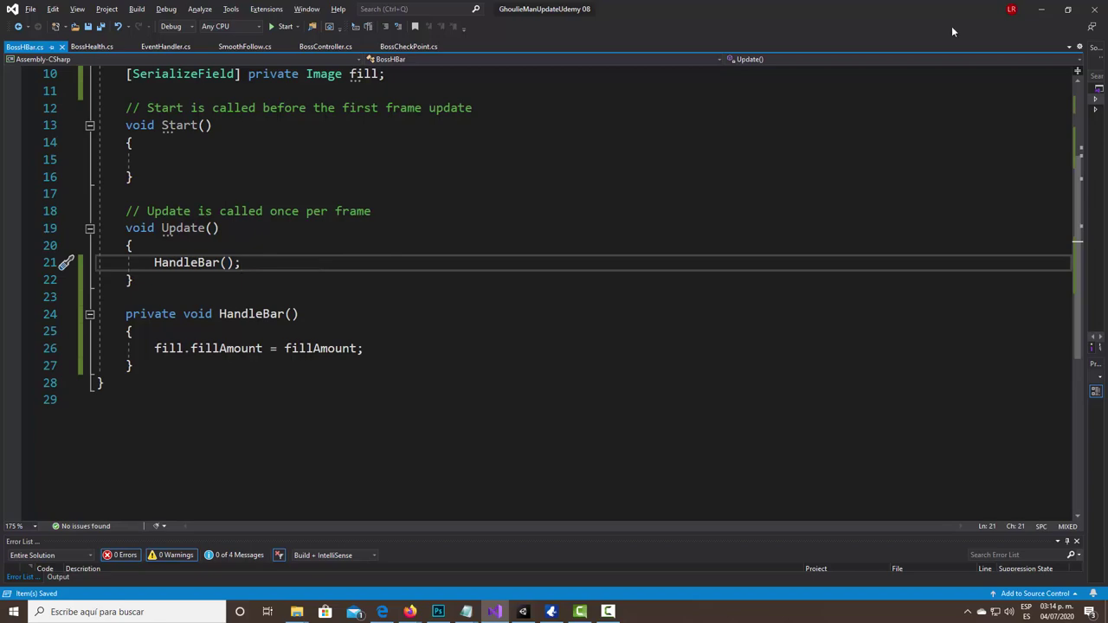
- Back in Unity, drag the Fill object into the Boss H Bar component's Fill field on BossHealthBar
left_click(1042, 9)
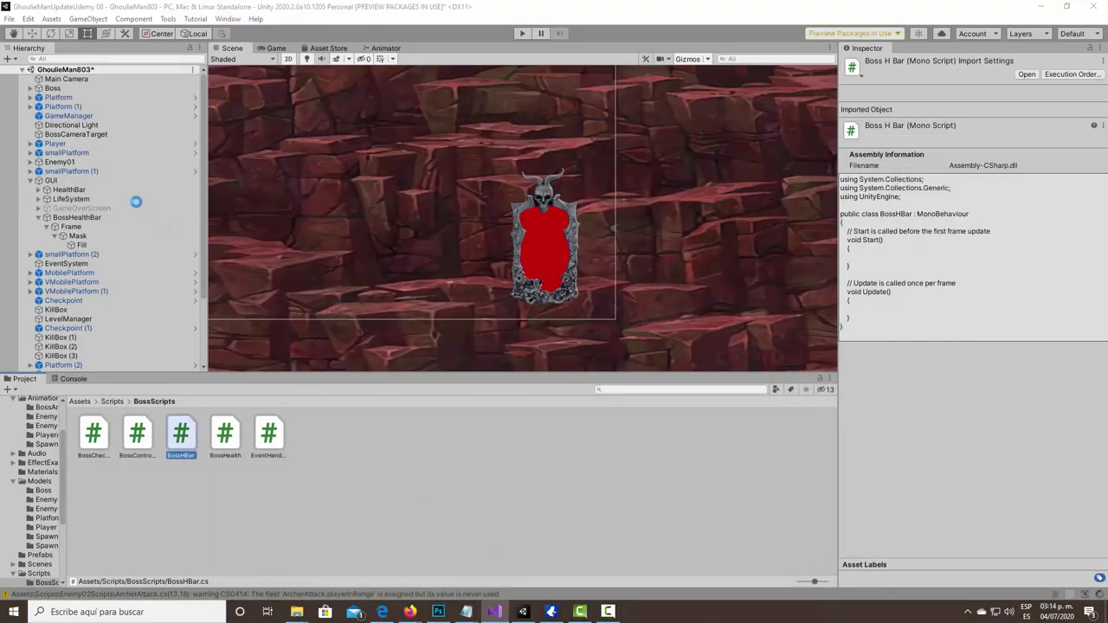
left_click(86, 218)
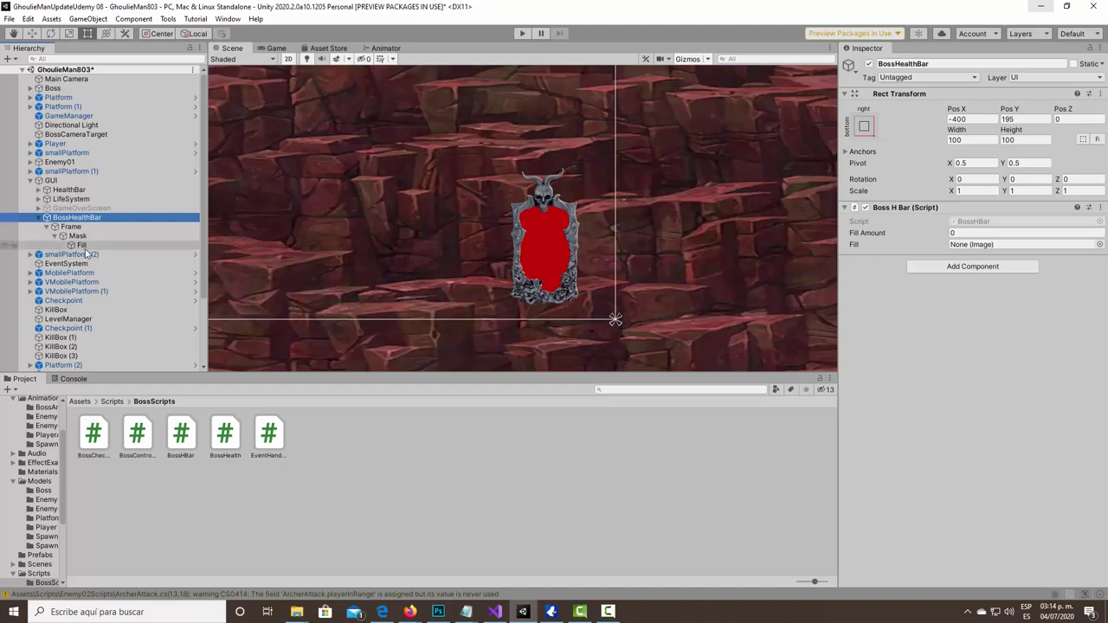
left_click_drag(82, 244, 964, 244)
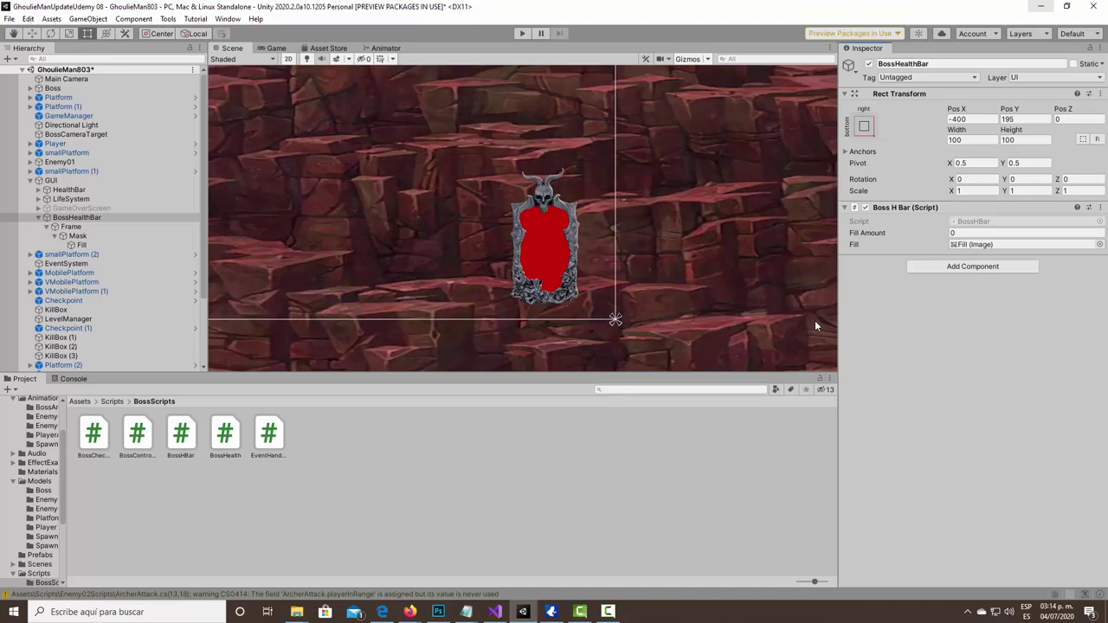
- Enter play mode, raise Fill Amount to watch the boss bar fill red, then stop playing
left_click(523, 36)
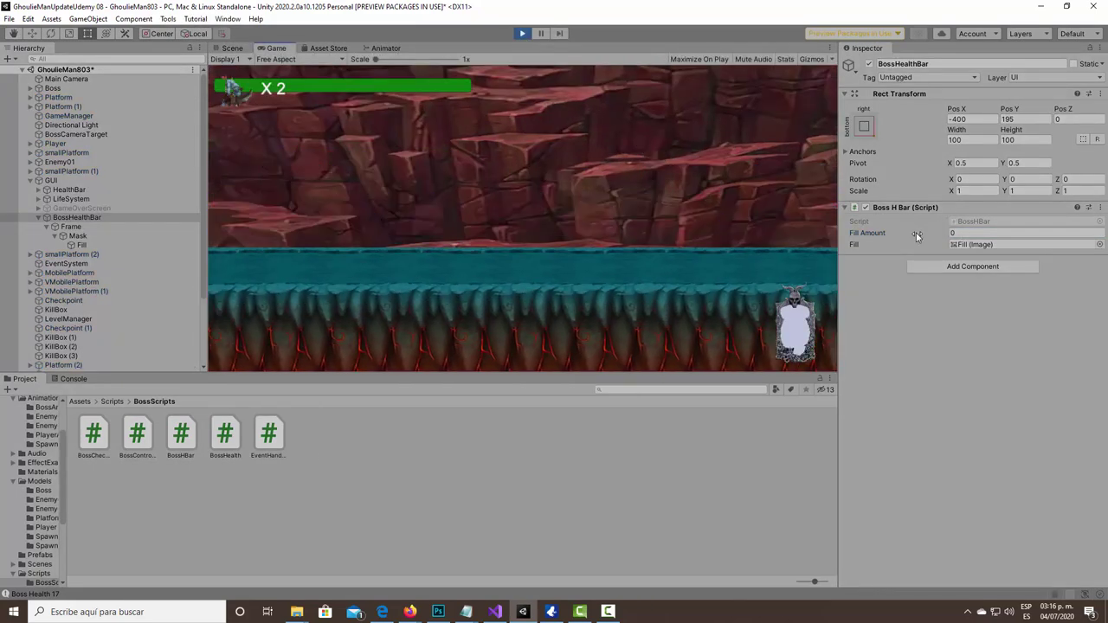
left_click(918, 236)
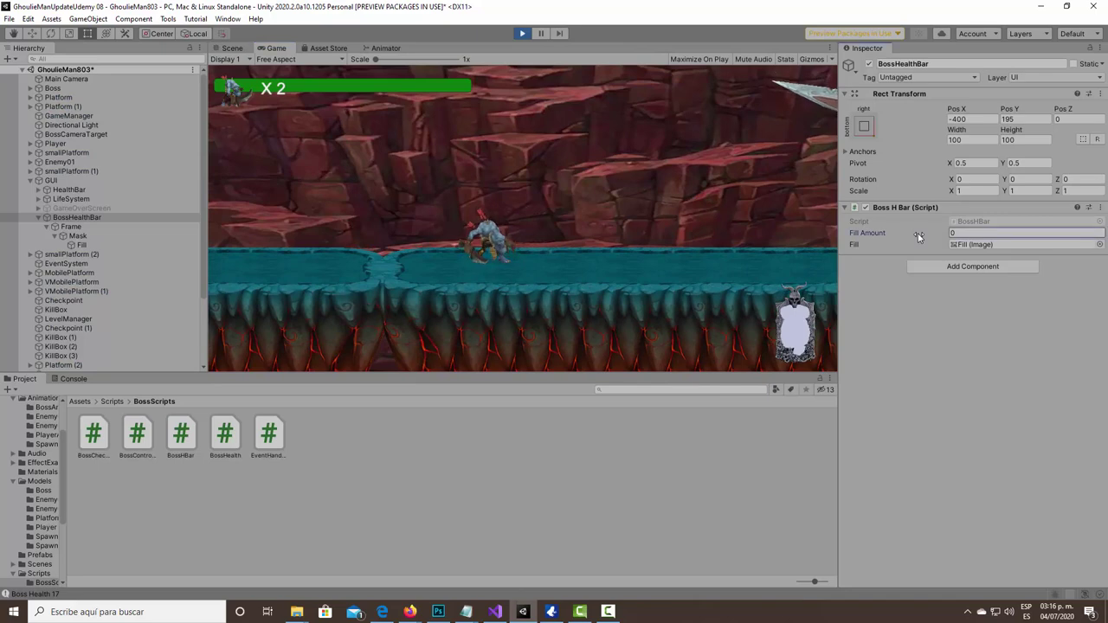
mouse_move(919, 237)
left_mouse_down()
mouse_move(939, 237)
mouse_move(916, 232)
left_mouse_up()
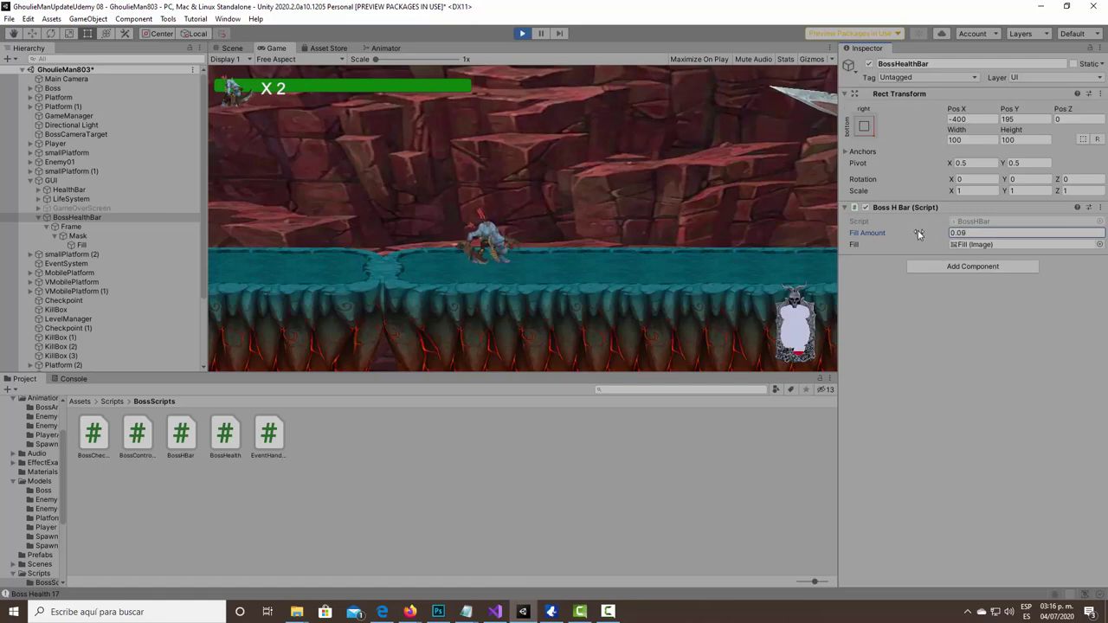
left_click_drag(916, 232, 937, 238)
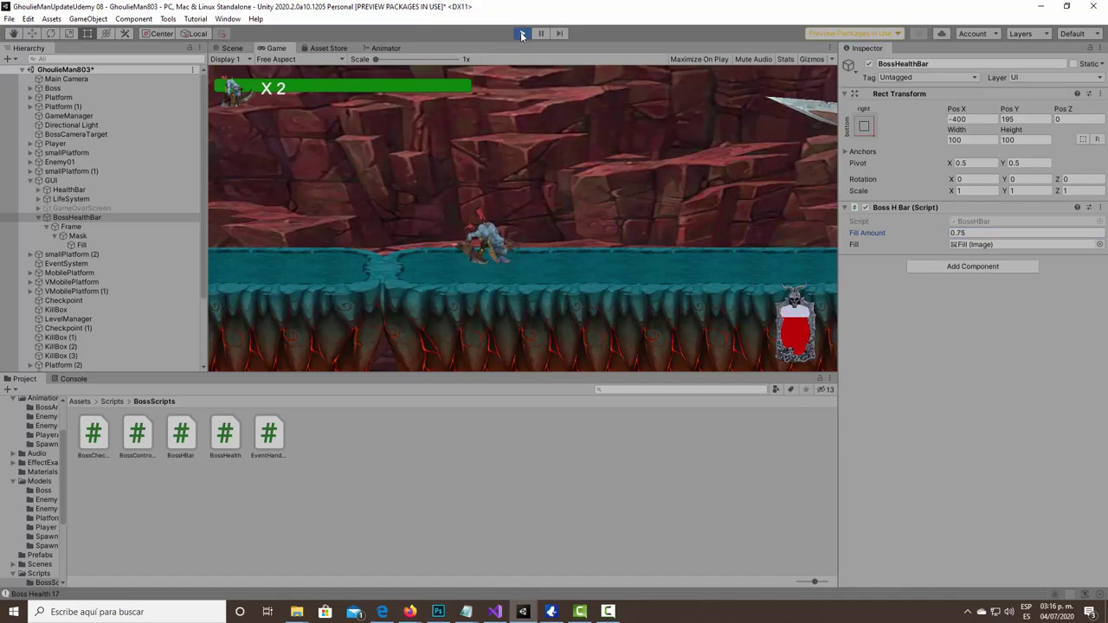
key("ctrl+p")
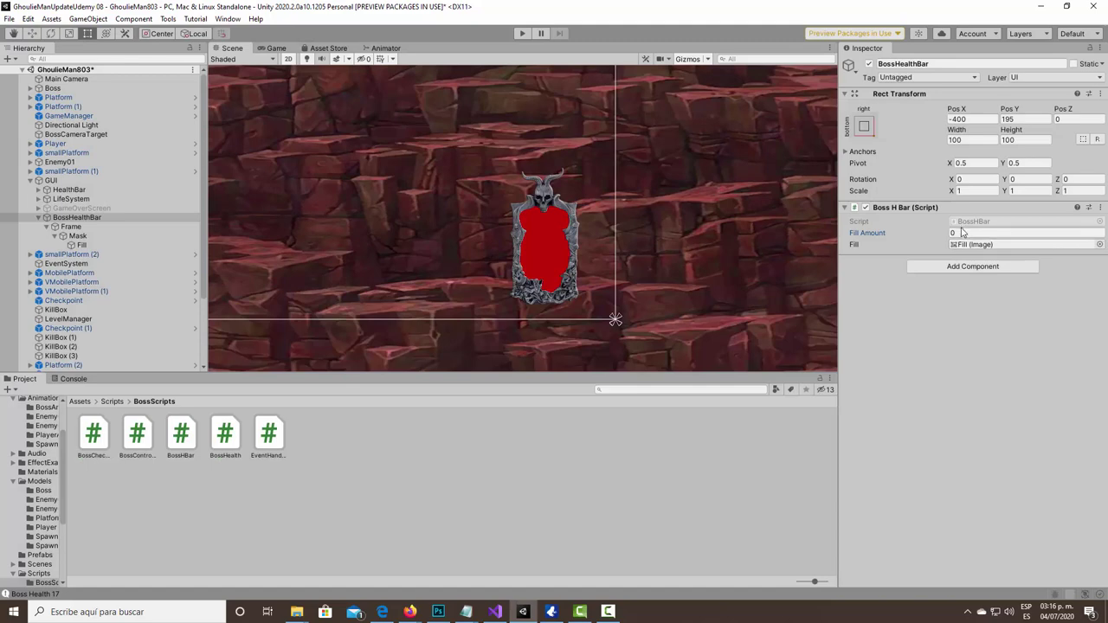